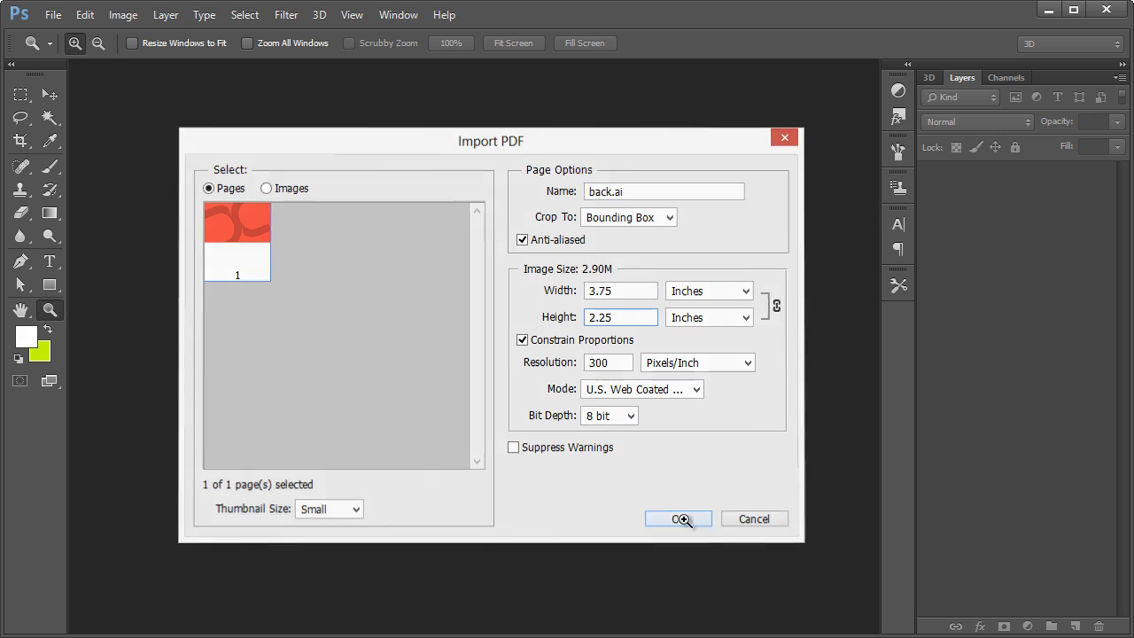
Import the back.ai page at 3.75 × 2.25 inches and 300 pixels/inch, and accept the import of front-outline.ai as well.
click(679, 518)
key(Return)
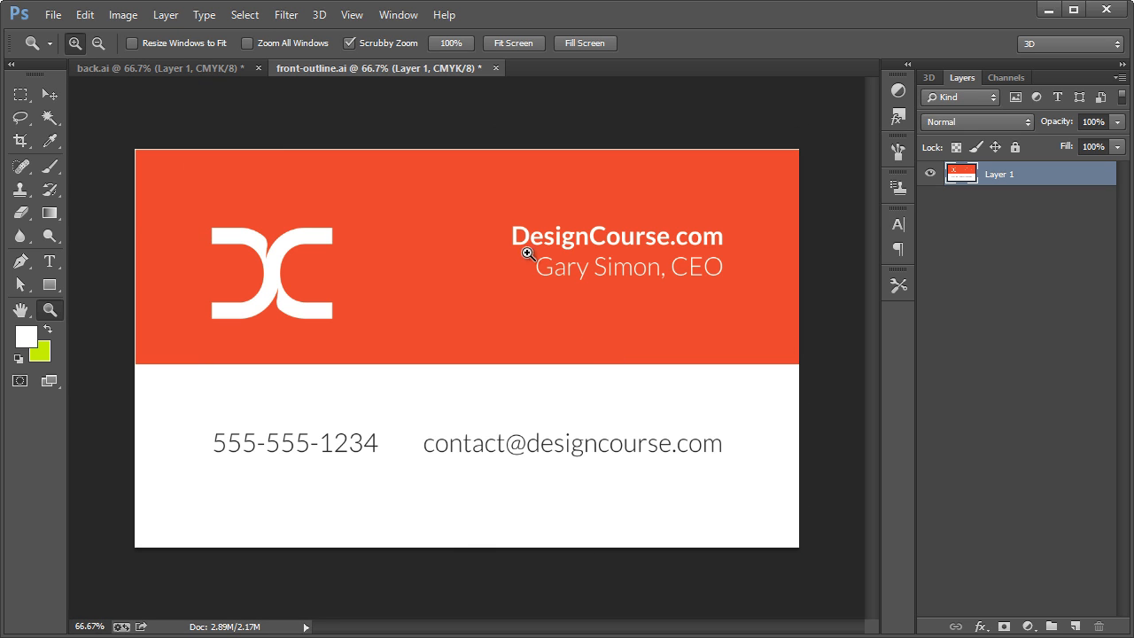
Copy the entire back.ai artwork and paste it as a new layer above the front artwork in front-outline.ai.
click(22, 95)
click(135, 71)
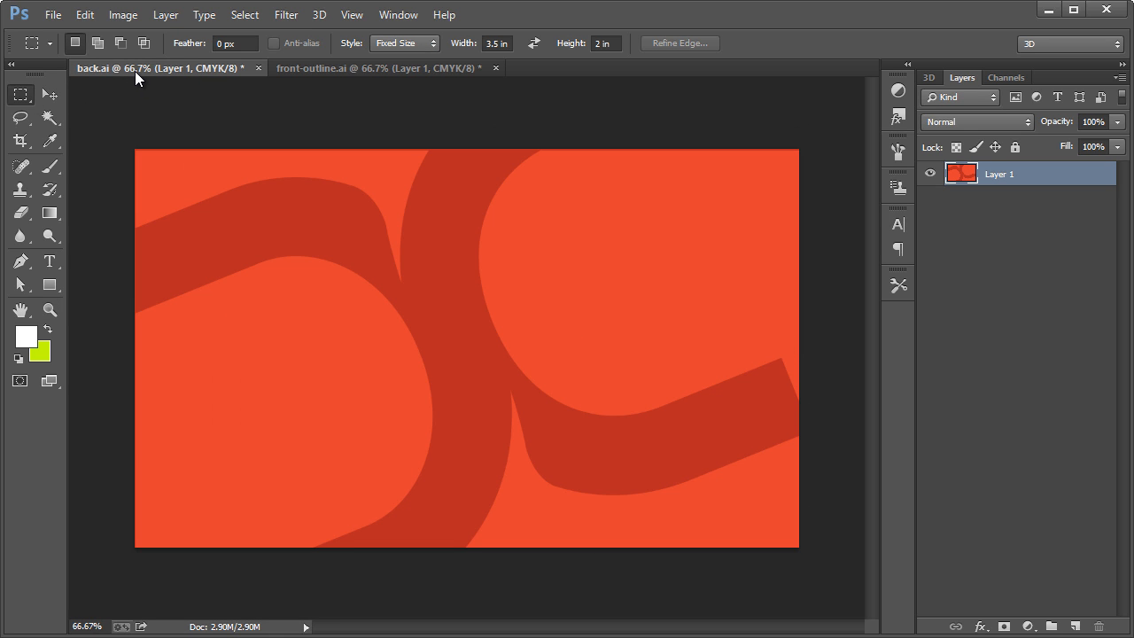
key(ctrl+a)
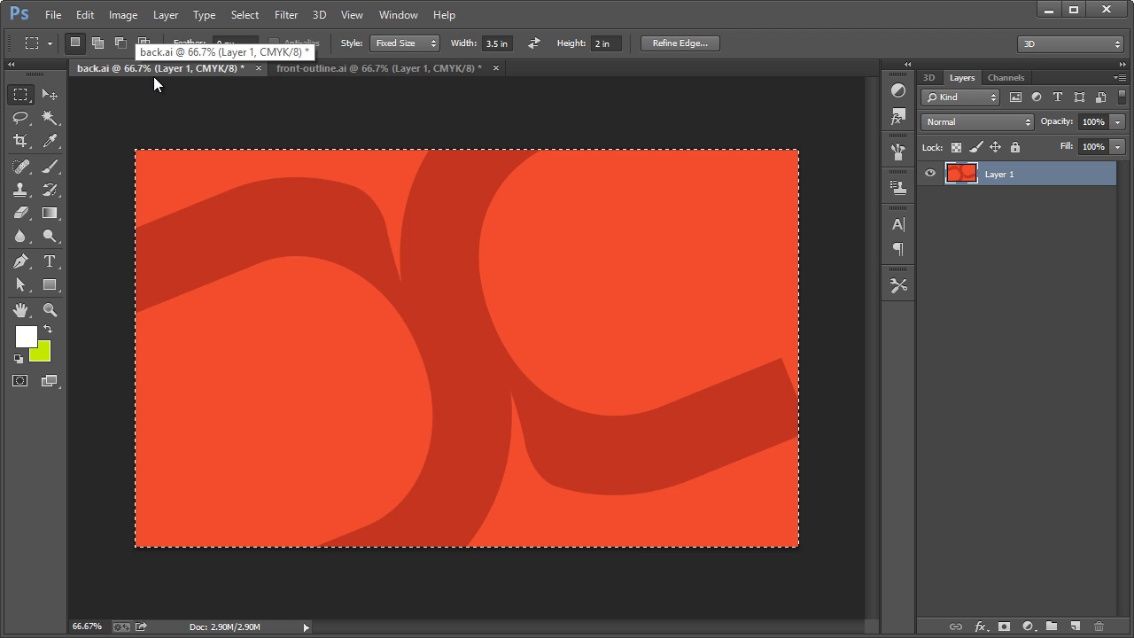
key(ctrl+c)
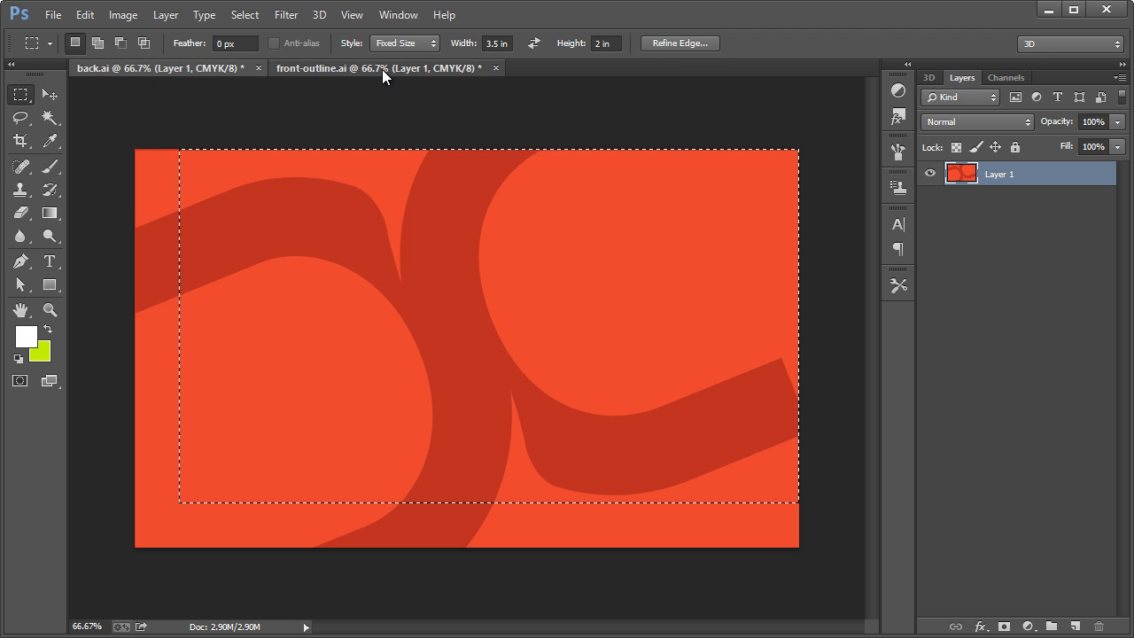
click(381, 70)
key(ctrl+v)
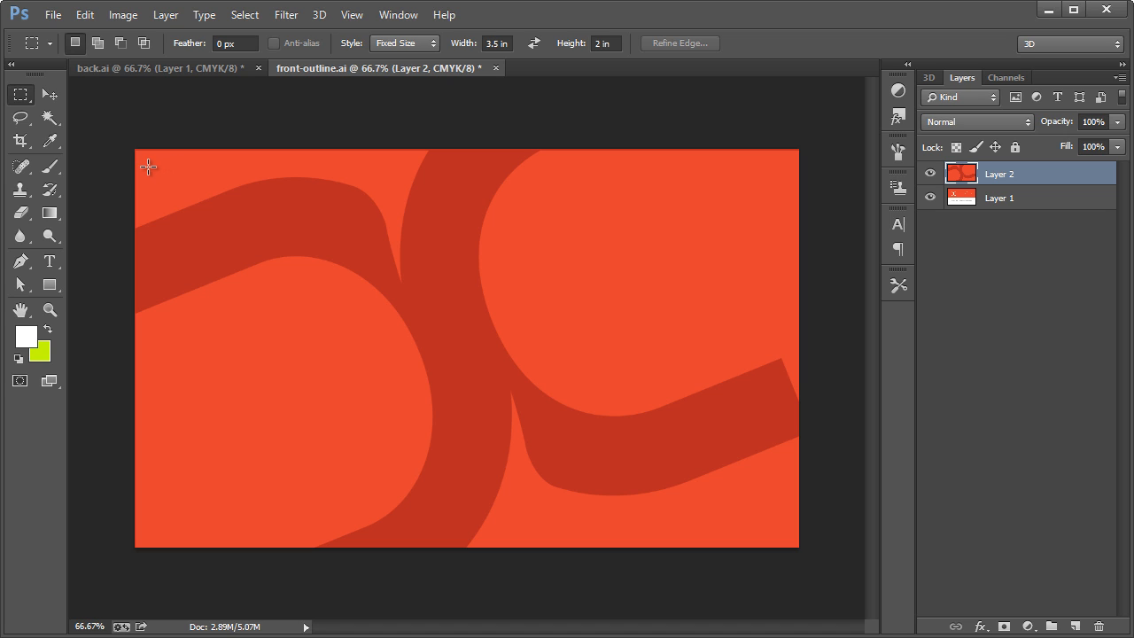
Place a fixed-size 3.5 × 2 in rectangular marquee selection centred on the card artwork, inside the bleed.
right_click(19, 100)
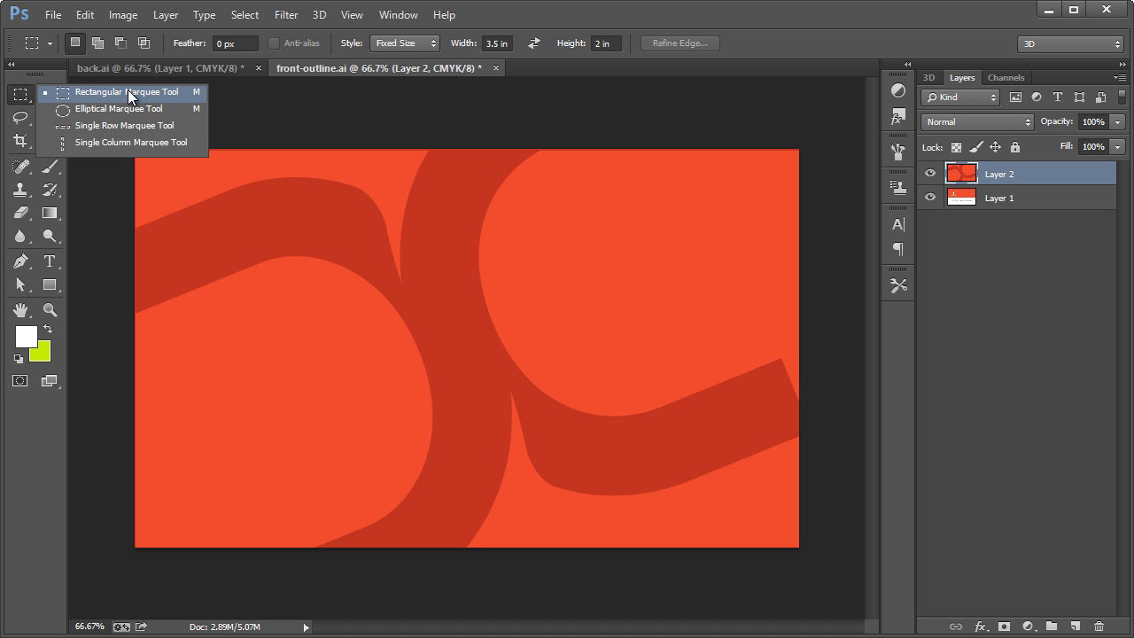
click(142, 92)
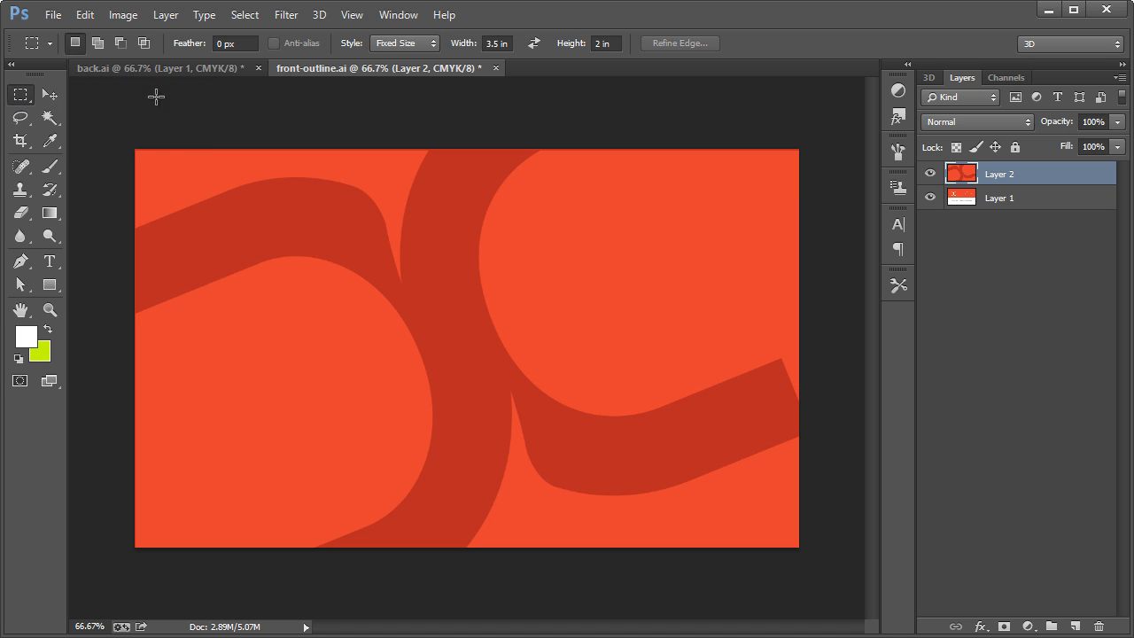
double_click(500, 42)
double_click(610, 45)
click(154, 168)
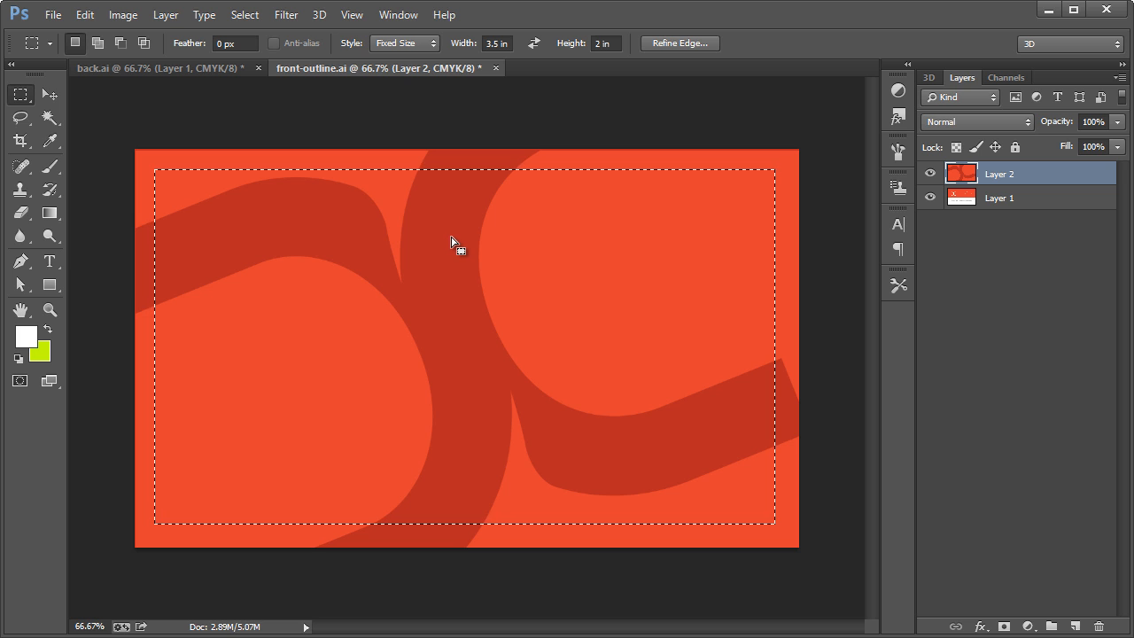
Create a new document 860 pixels wide and 600 pixels high at 72 pixels/inch.
key(ctrl+n)
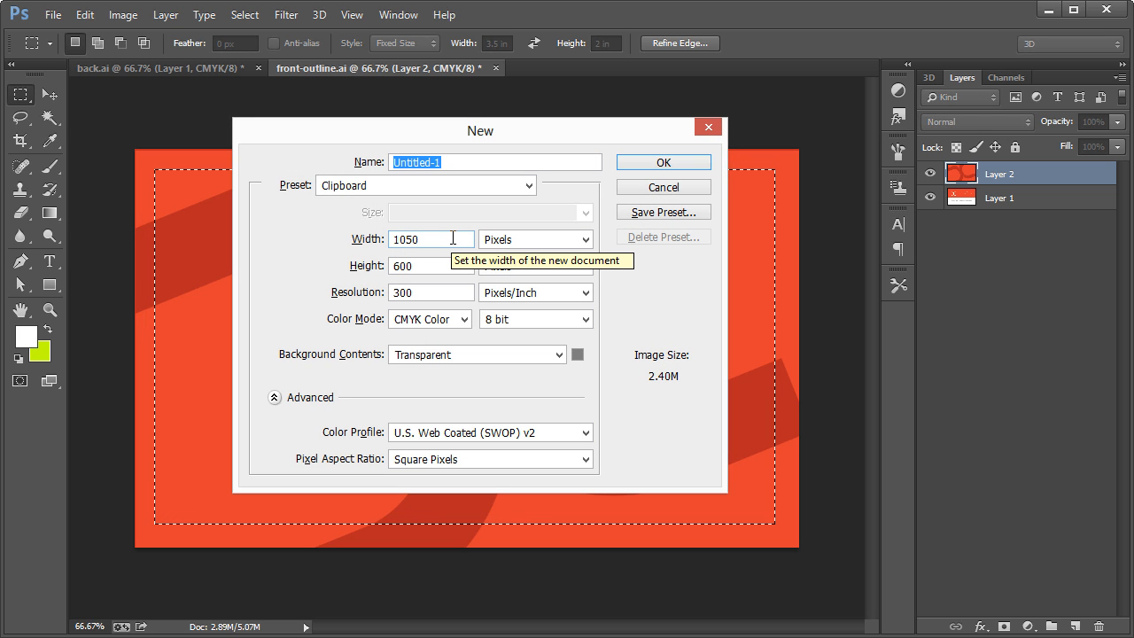
click(452, 237)
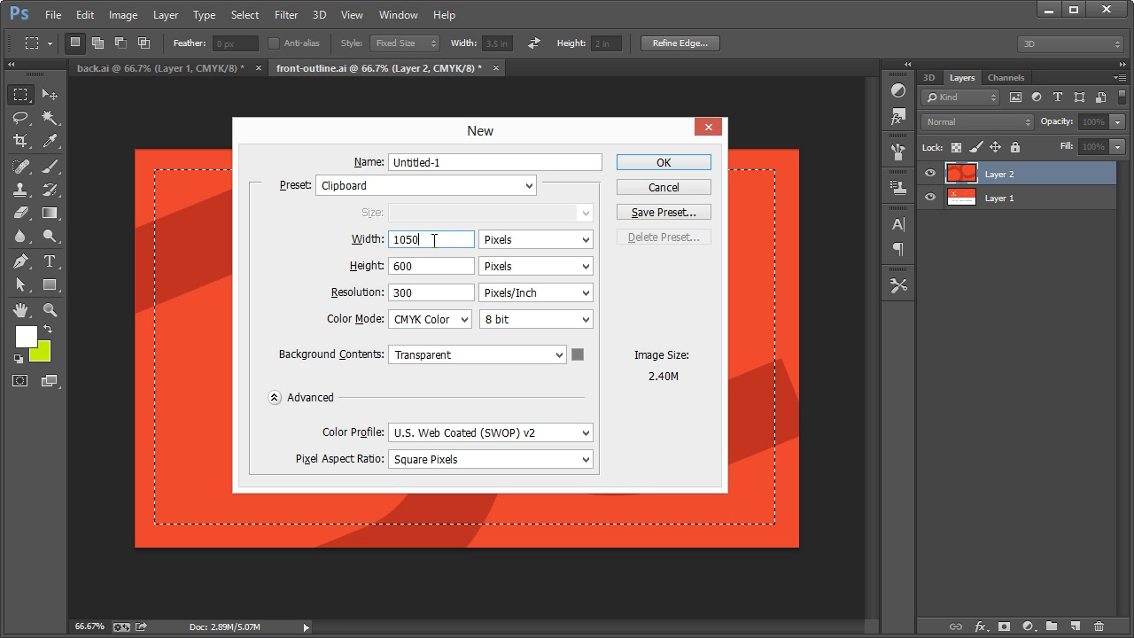
text(860)
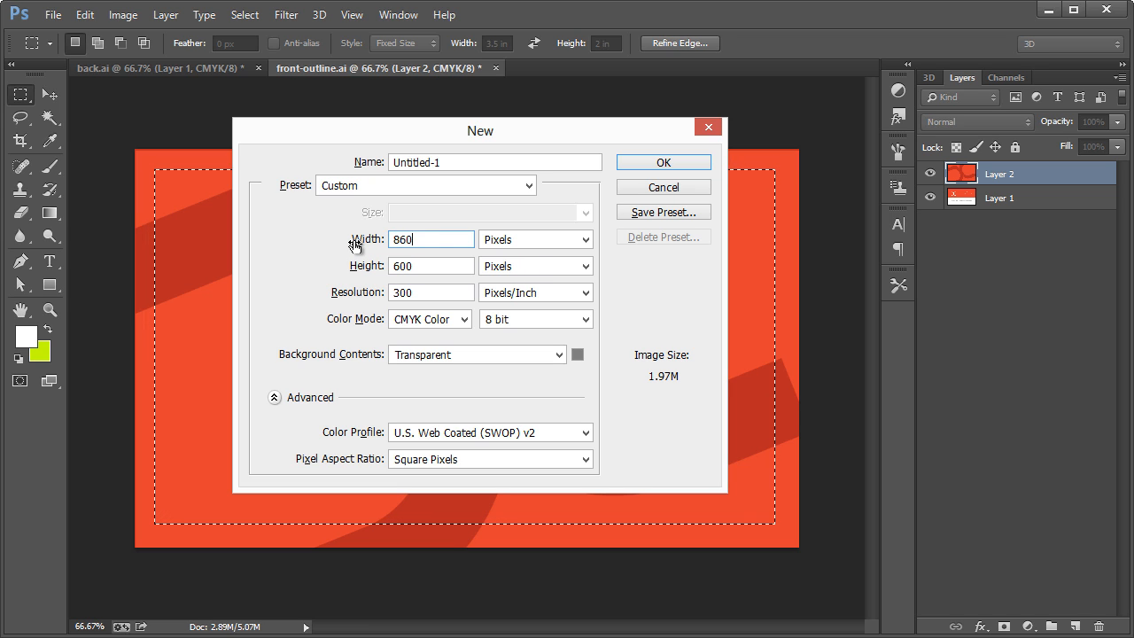
key(Tab)
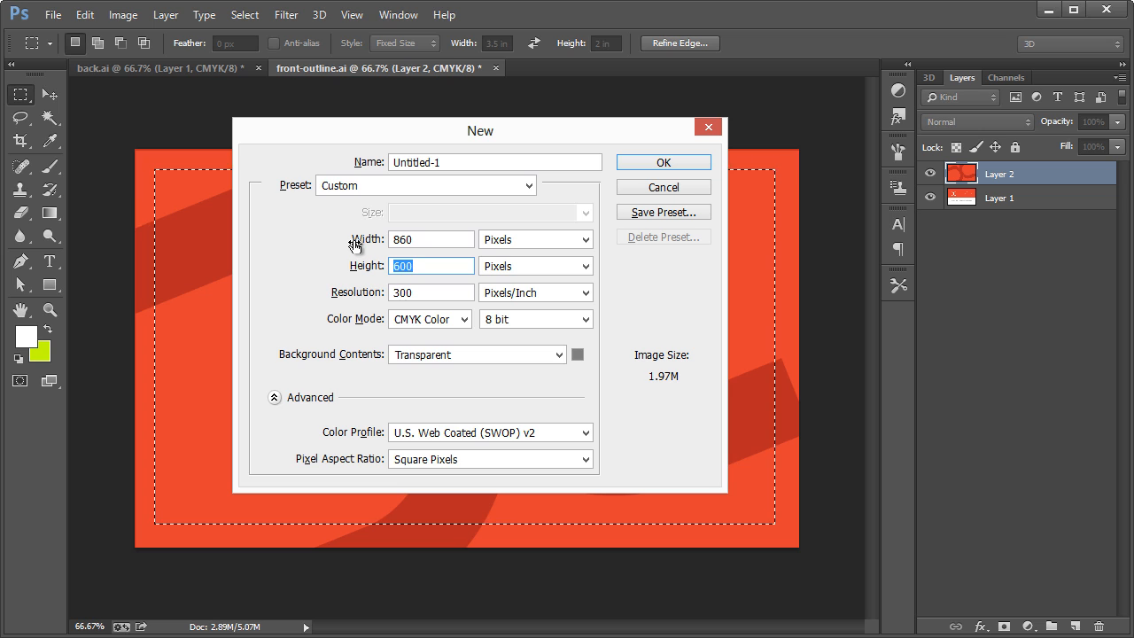
key(Tab)
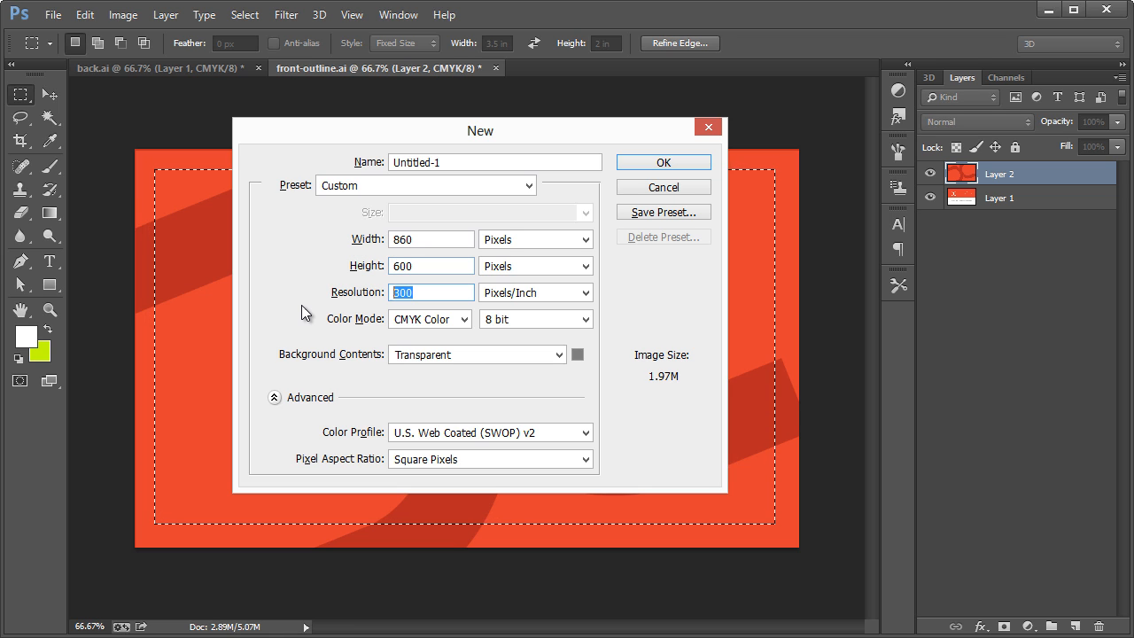
text(72)
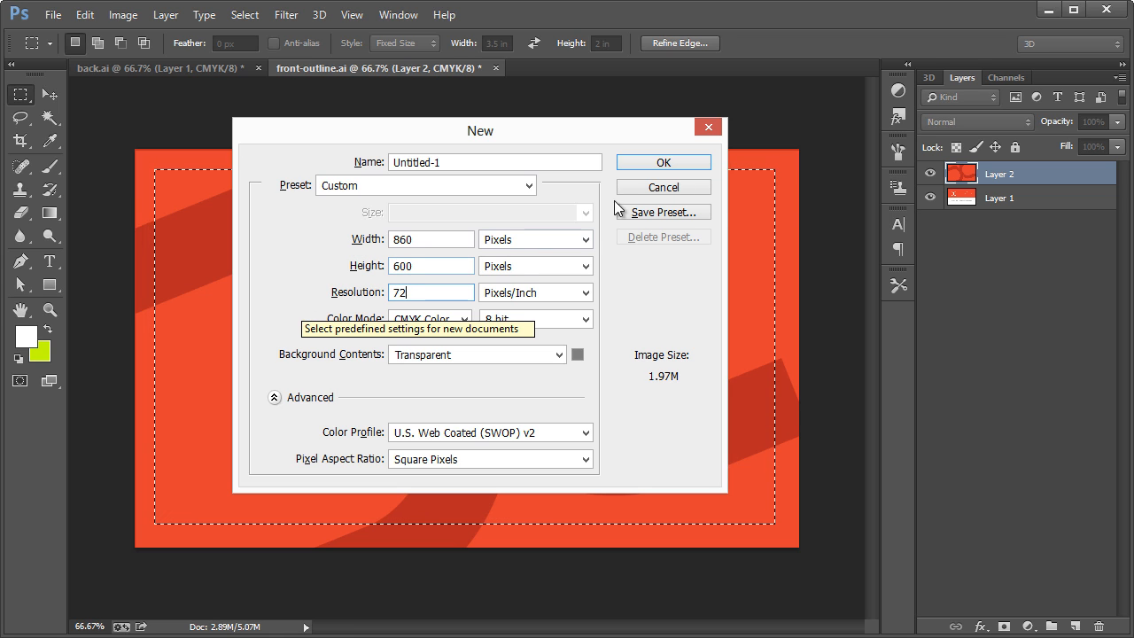
click(631, 162)
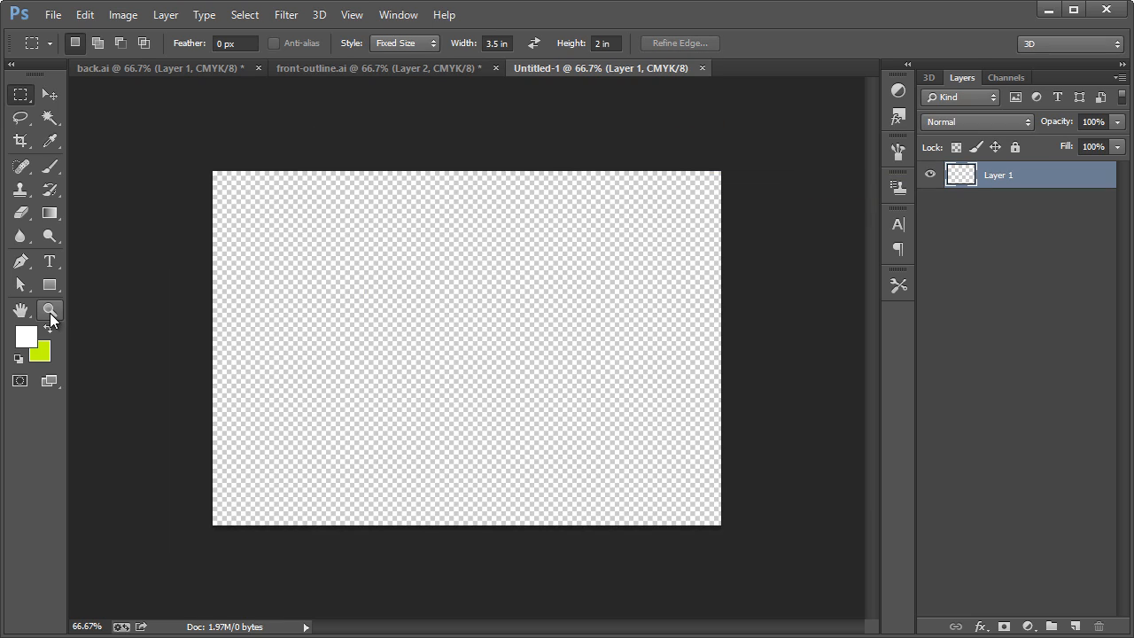
Paste the cropped card back artwork into the new document.
key(ctrl+1)
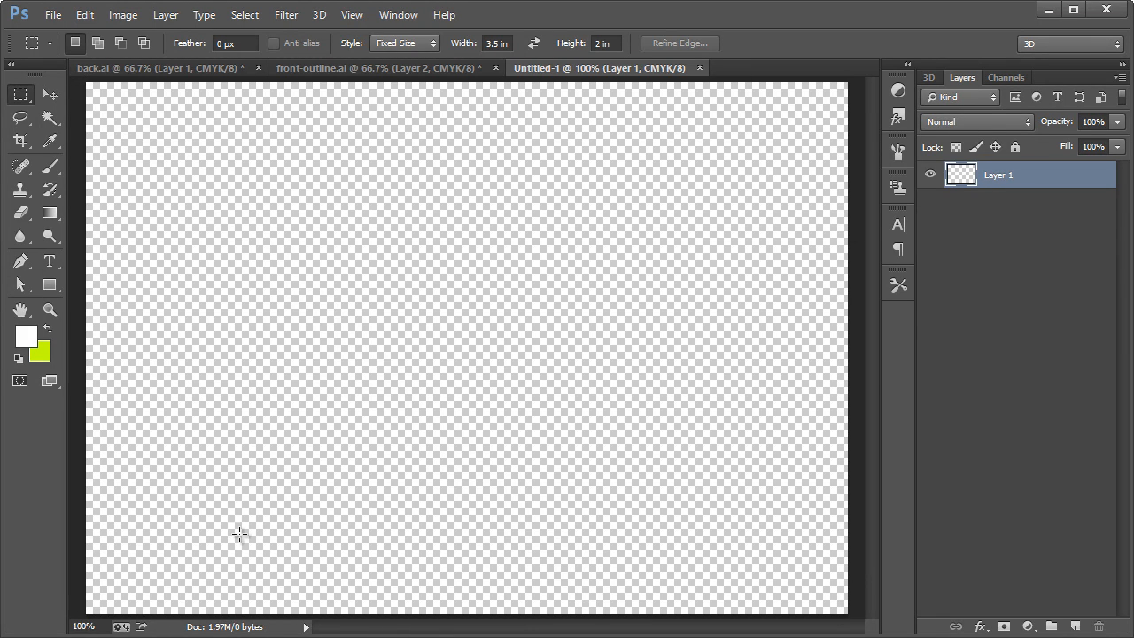
click(46, 92)
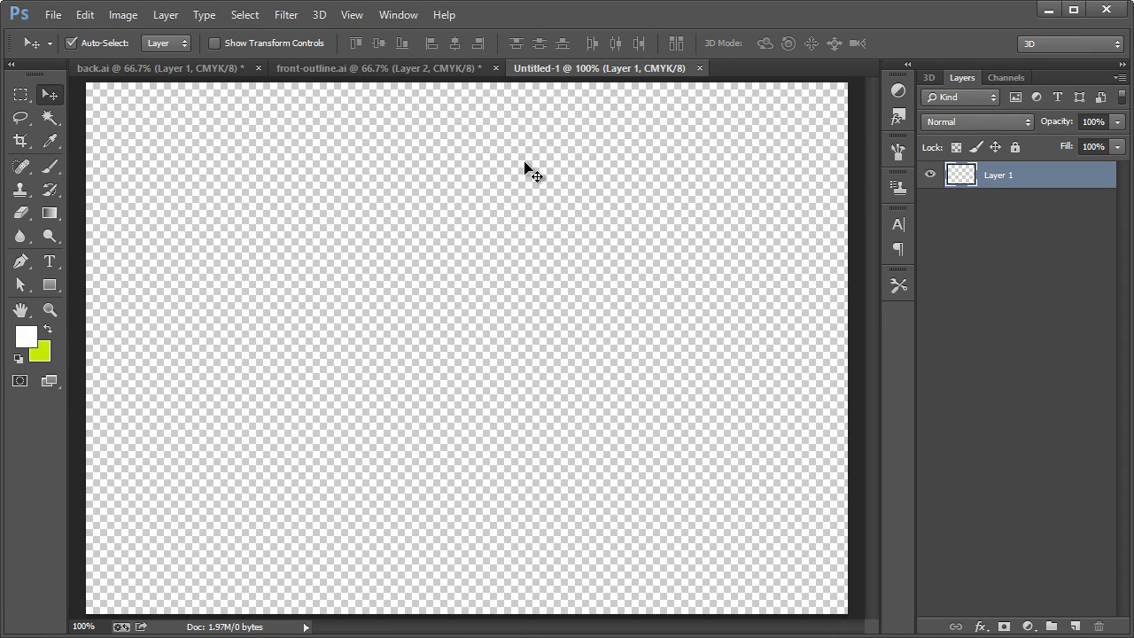
key(ctrl+v)
Copy the selected area of the front card layer in front-outline.ai into the new document as a layer above the back.
click(382, 68)
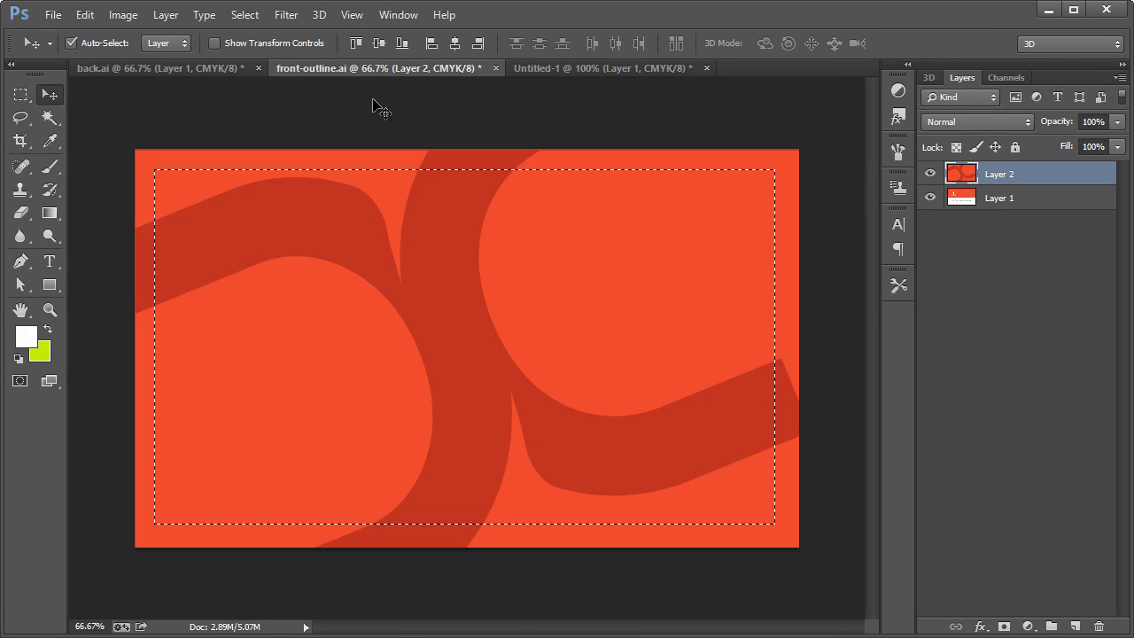
click(999, 198)
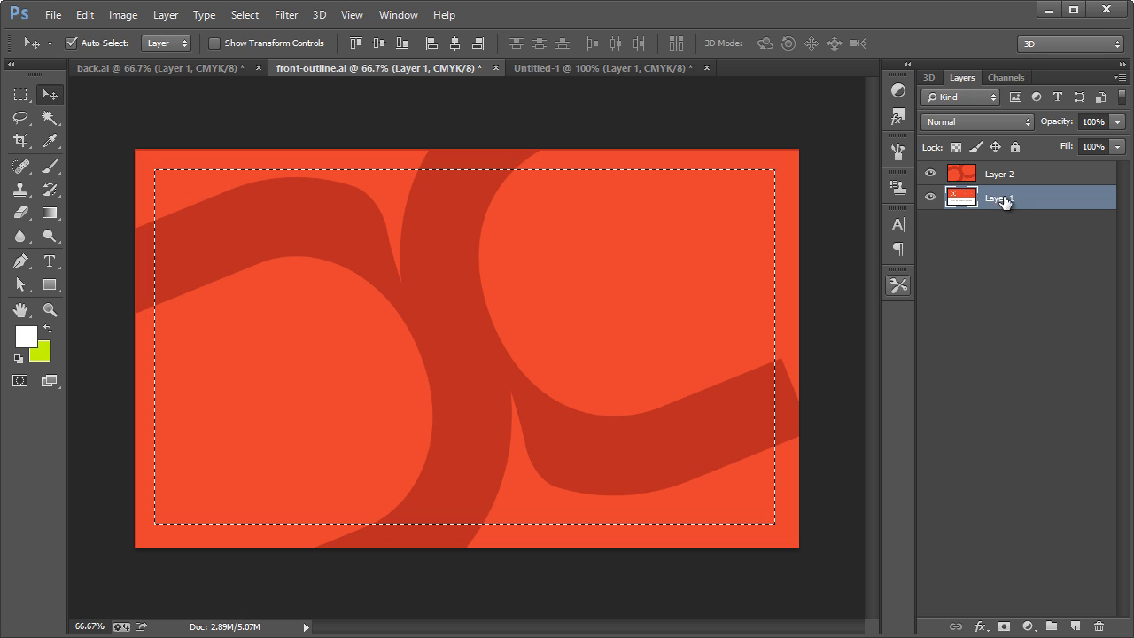
drag(1005, 203, 382, 385)
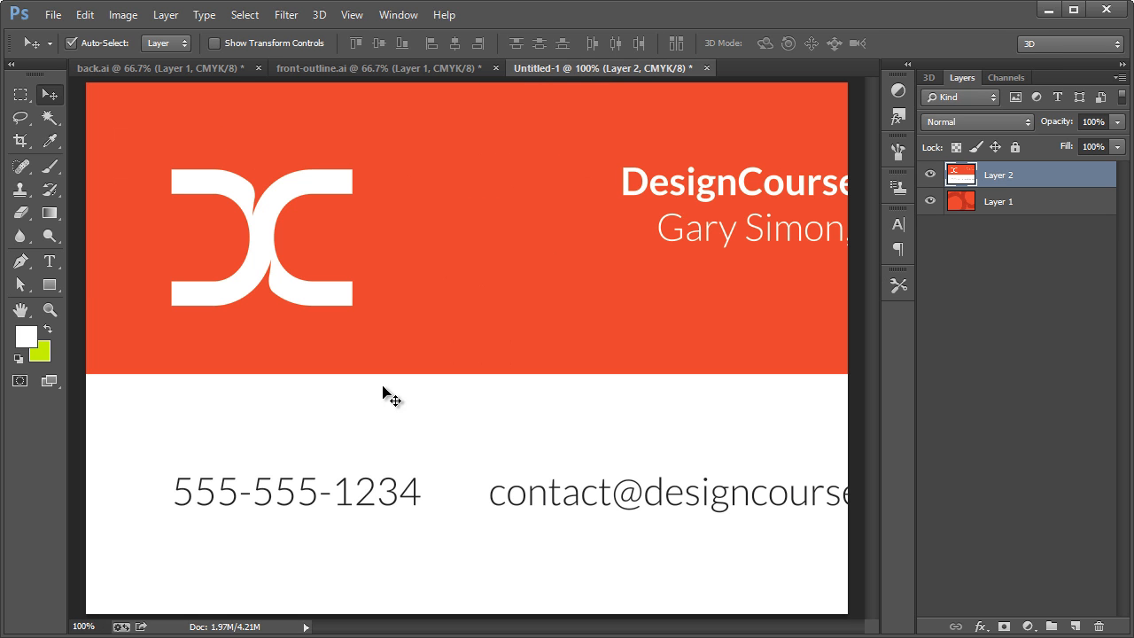
Scale both card layers together to 37.33% and position them in the left half of the canvas at about X 249, Y 282 px.
shift+click(1014, 206)
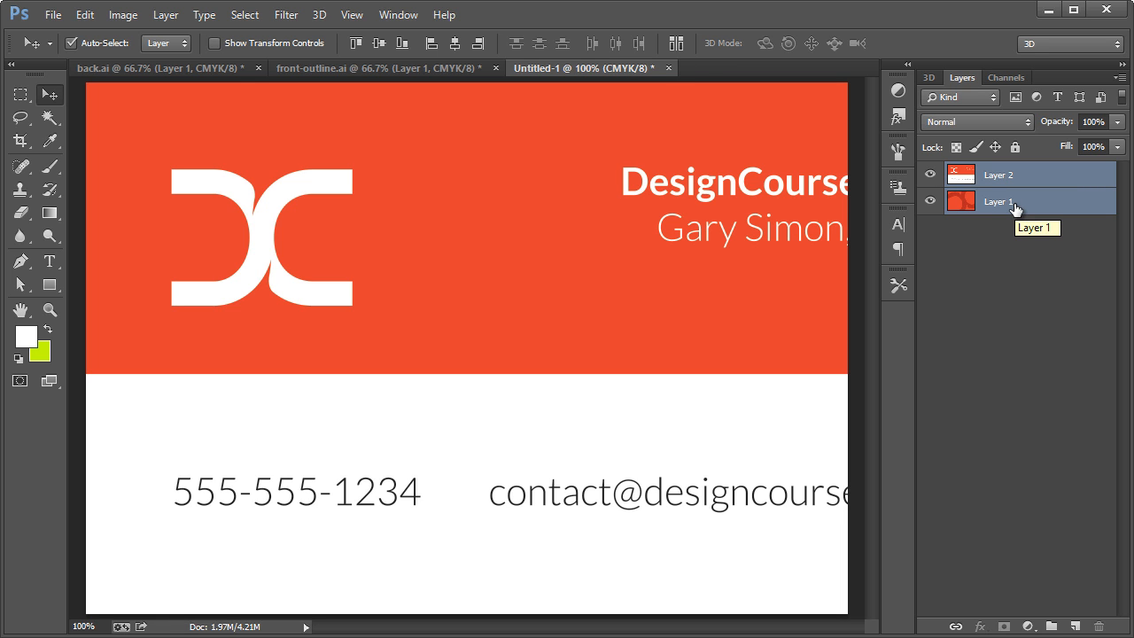
drag(205, 210, 252, 252)
key(ctrl+t)
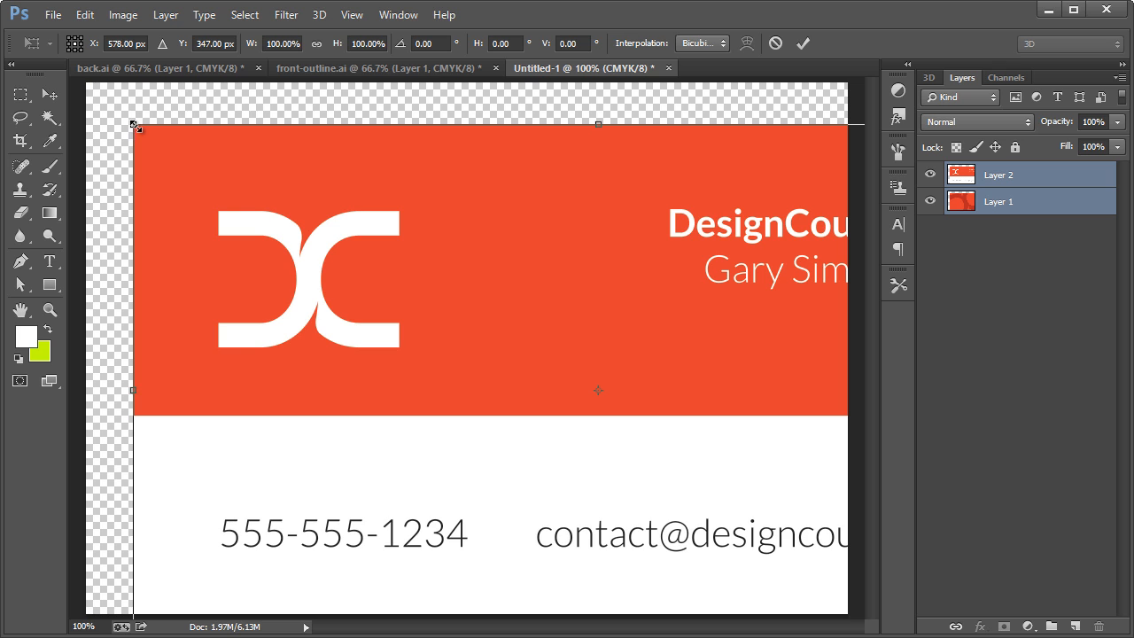
drag(135, 126, 421, 286)
drag(602, 335, 330, 281)
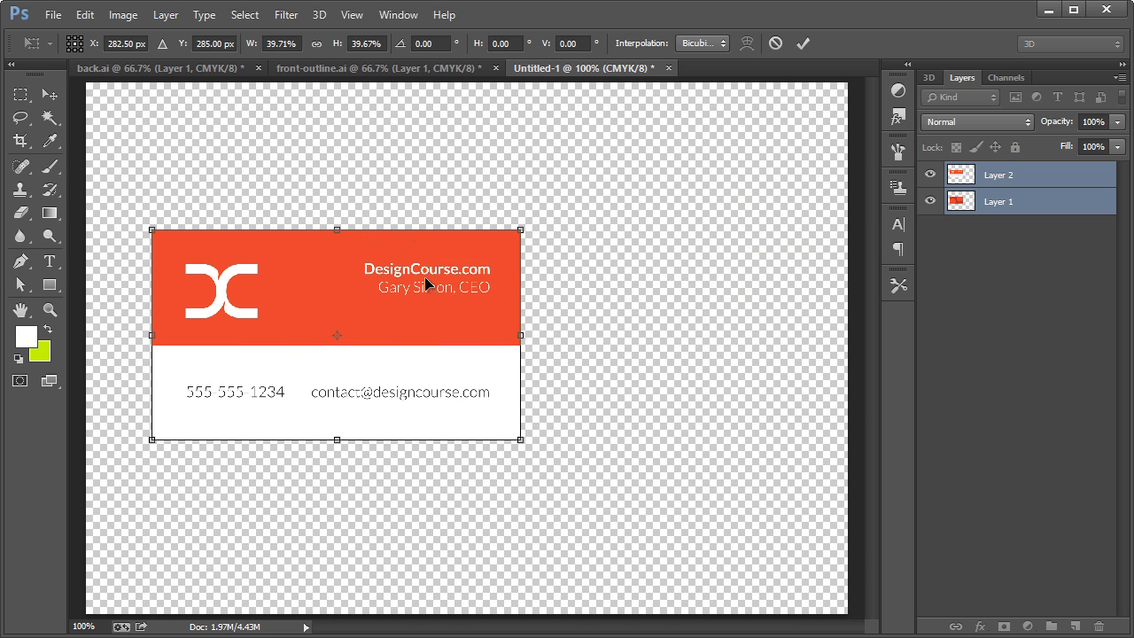
drag(529, 235, 515, 229)
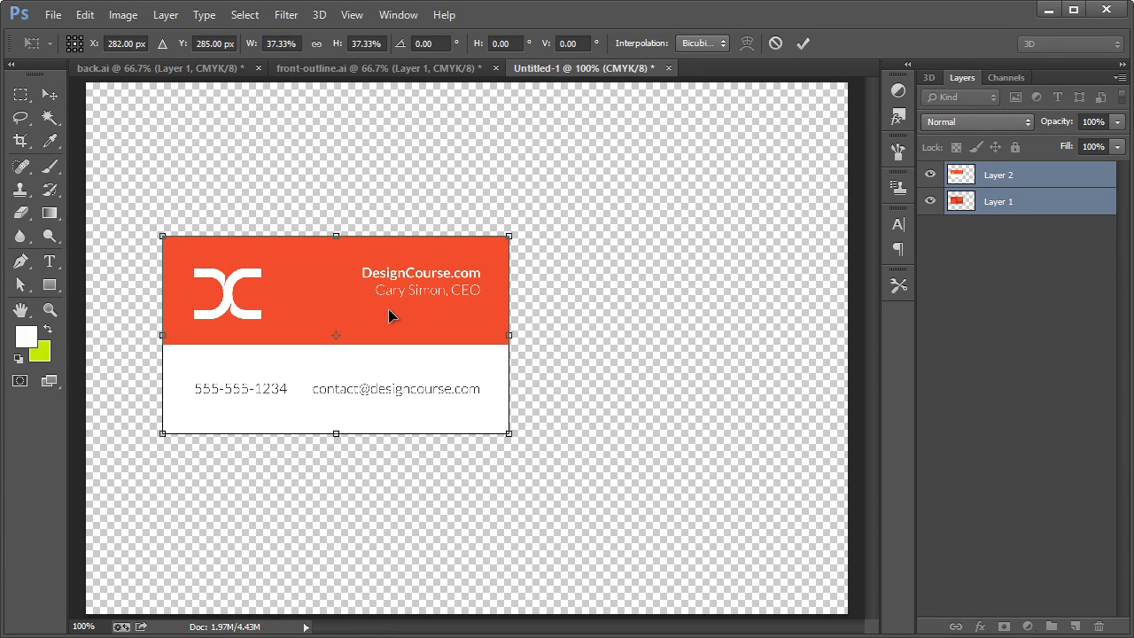
drag(388, 308, 370, 313)
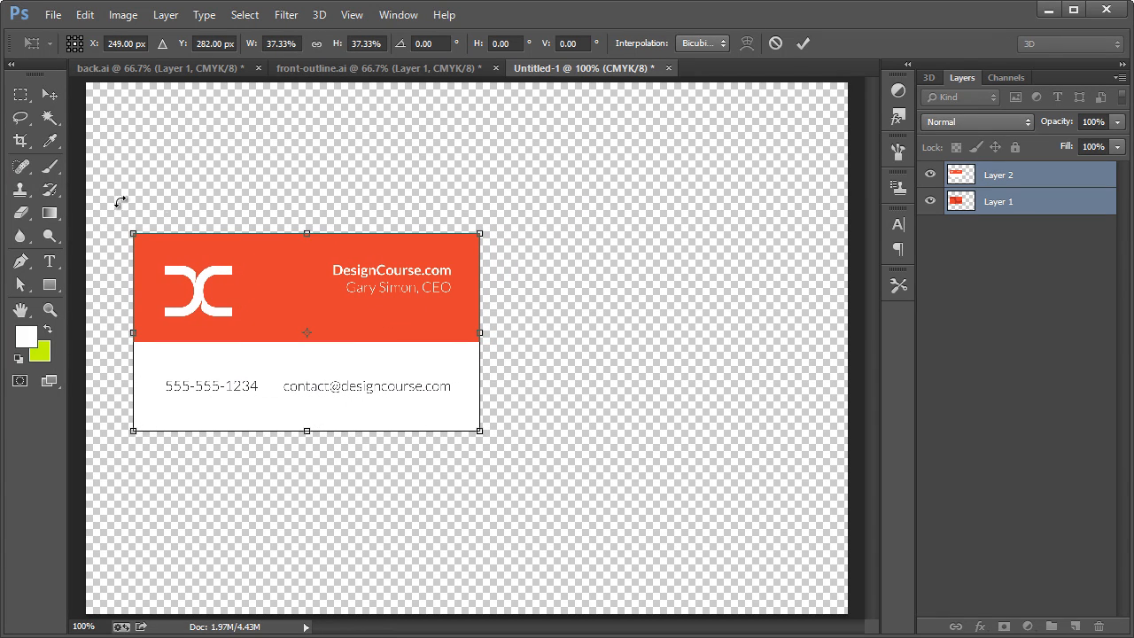
click(46, 99)
click(511, 266)
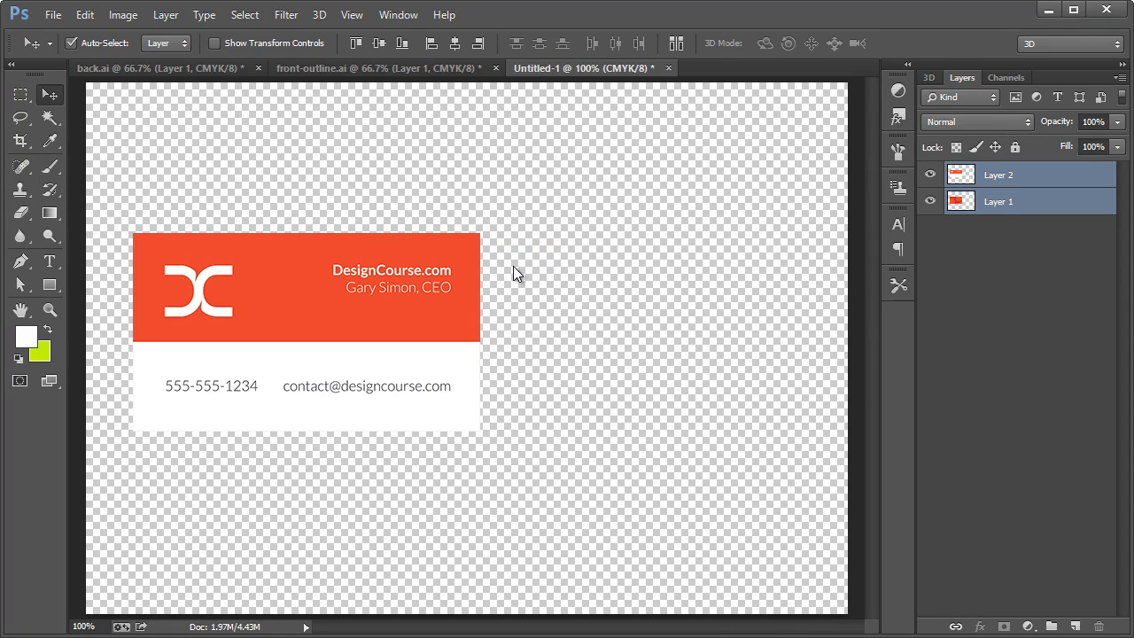
Add a new empty layer and move it below both card layers.
click(1014, 175)
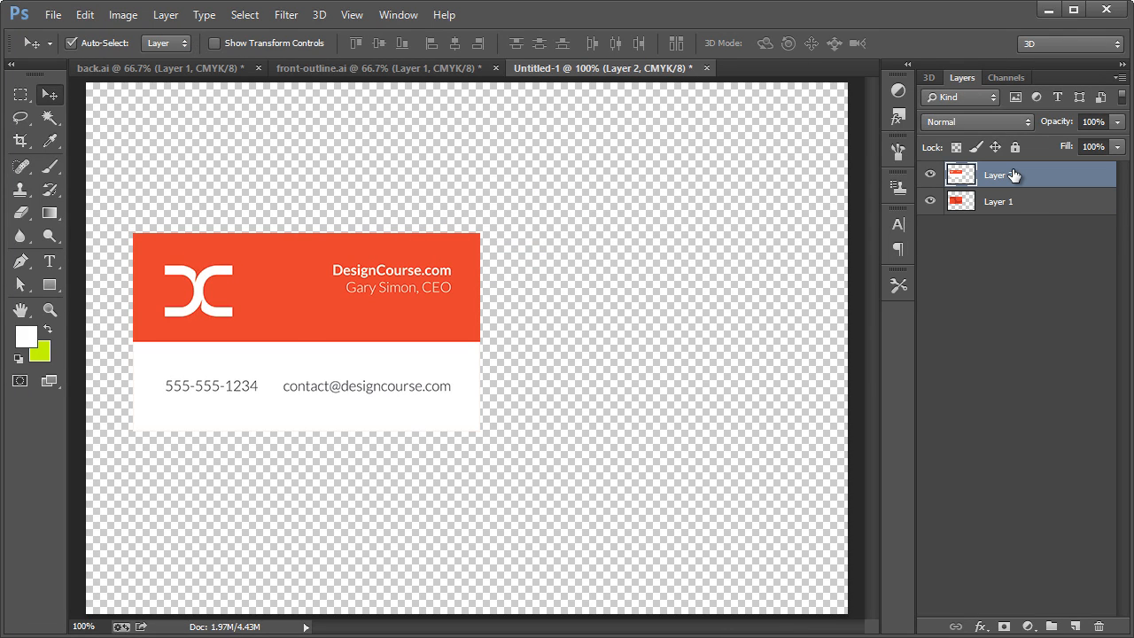
key(ctrl+shift+n)
key(Return)
drag(1009, 178, 1007, 243)
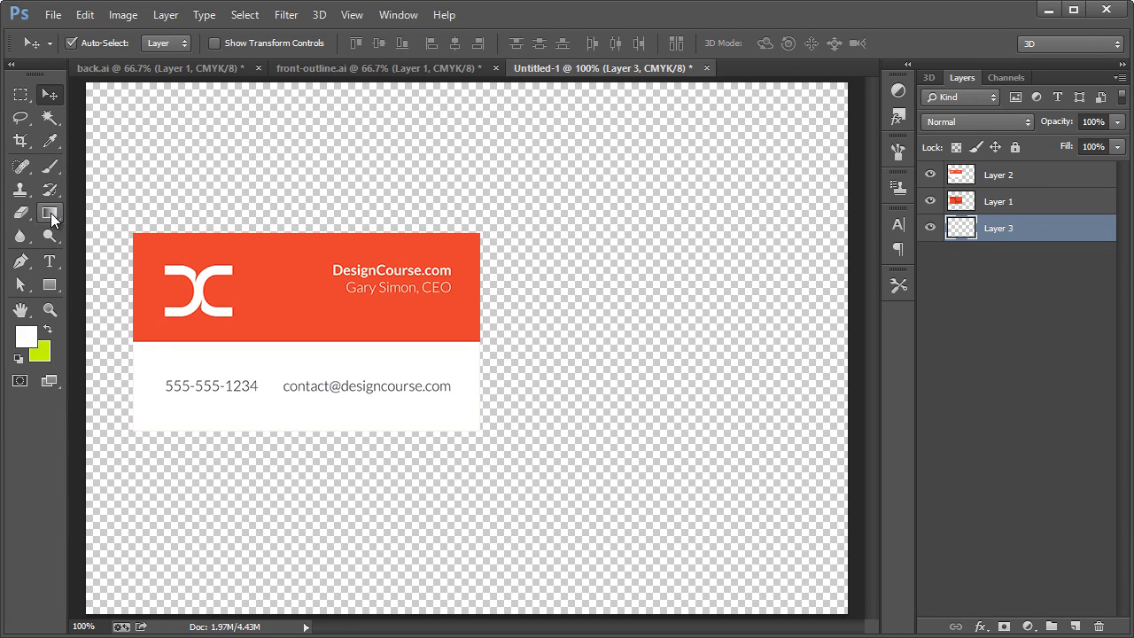
Fill the new bottom layer with light grey #dadada using the Paint Bucket tool.
drag(51, 213, 92, 231)
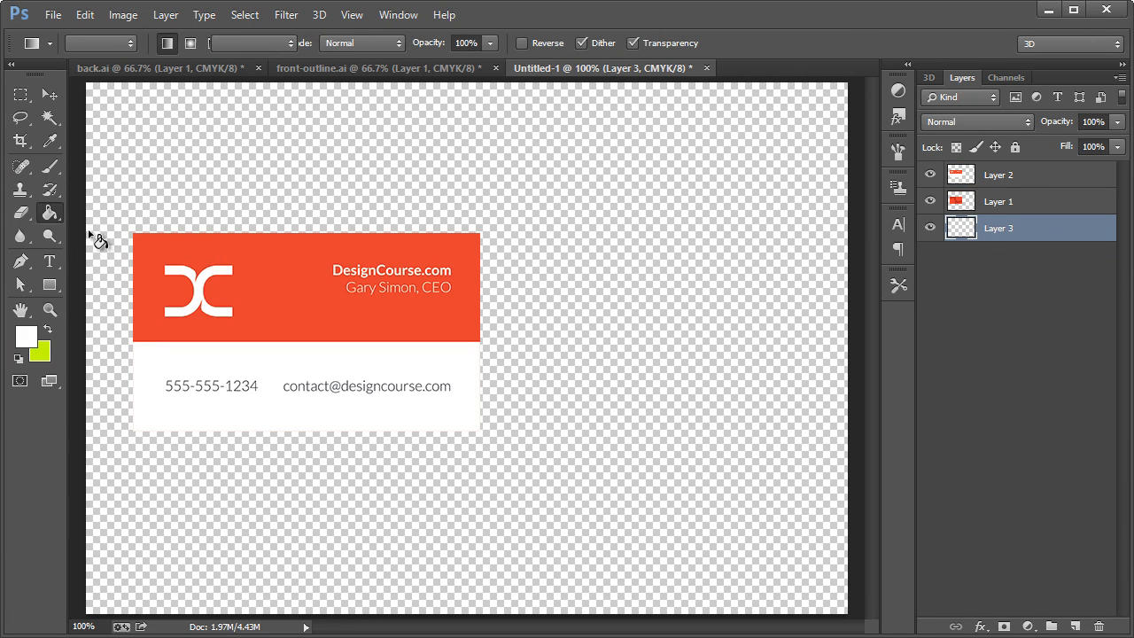
click(26, 337)
drag(608, 388, 549, 401)
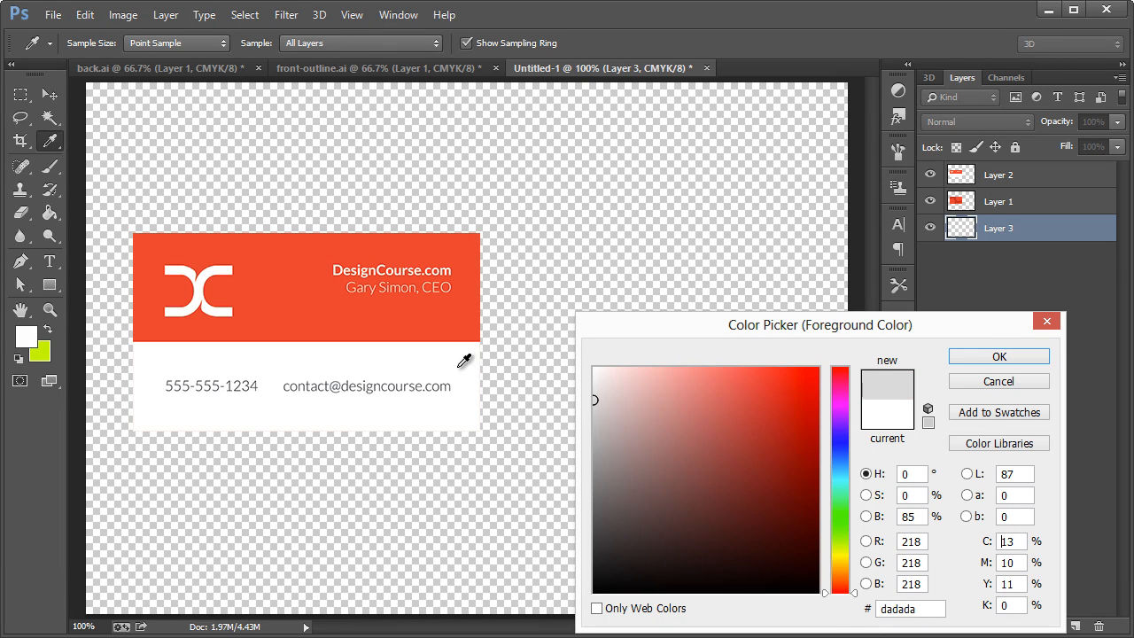
click(1002, 352)
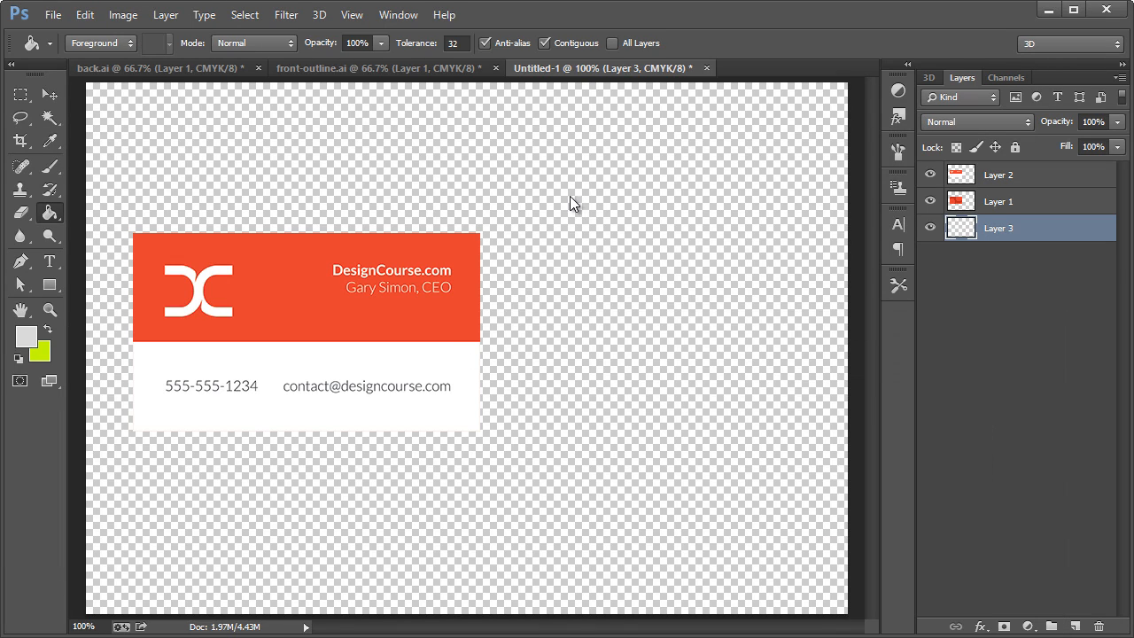
click(570, 197)
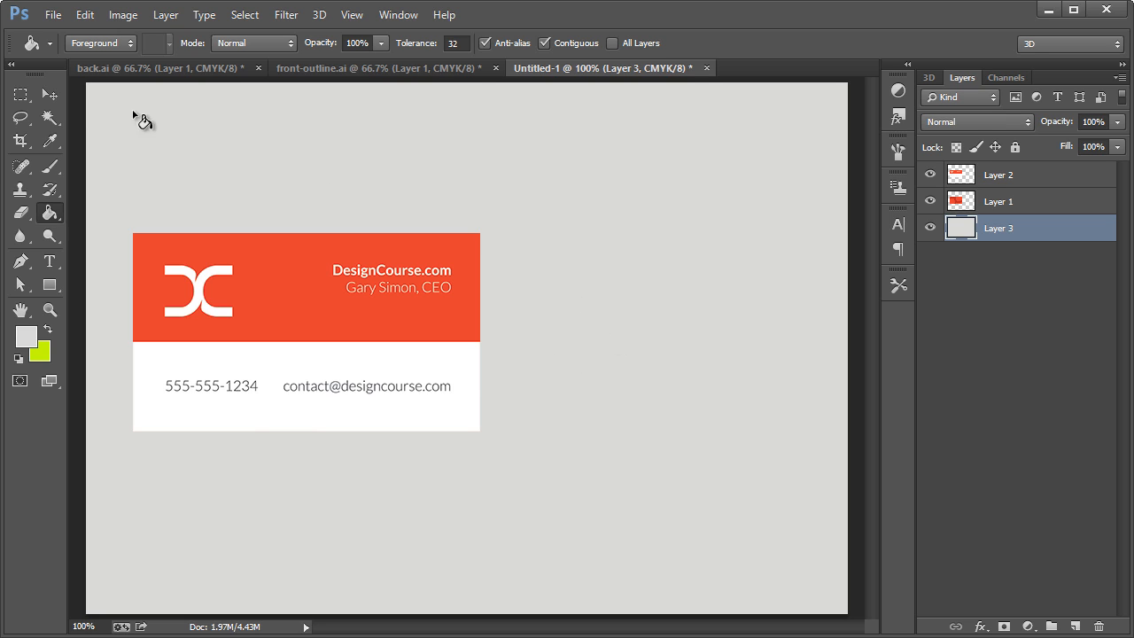
Distort both card layers together, pulling their upper-right corner slightly inward and down.
click(50, 95)
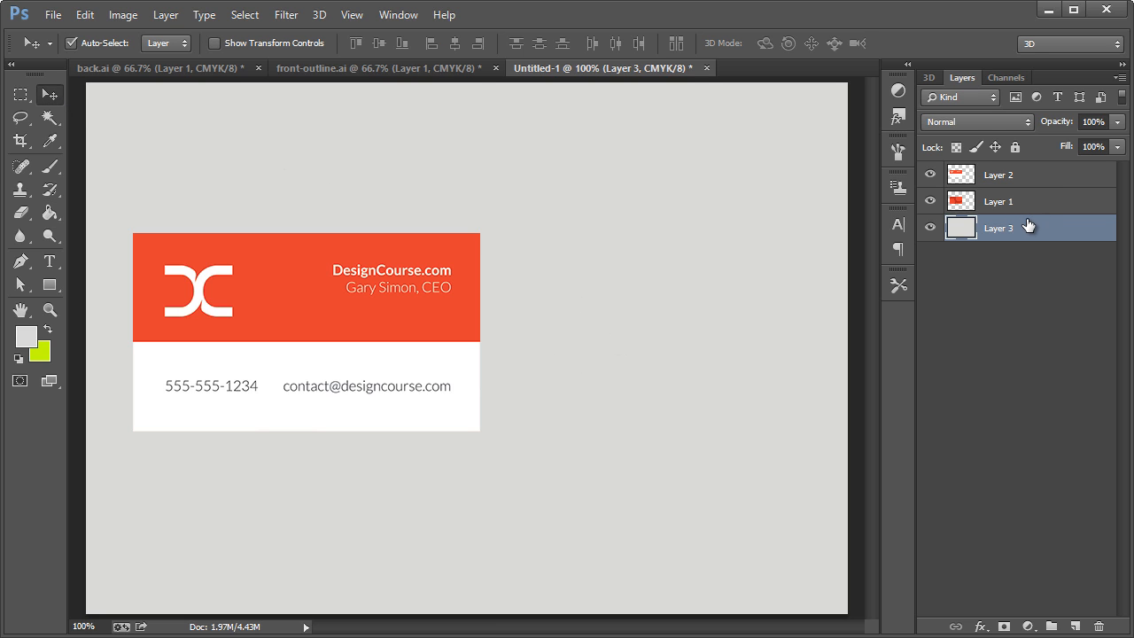
click(939, 203)
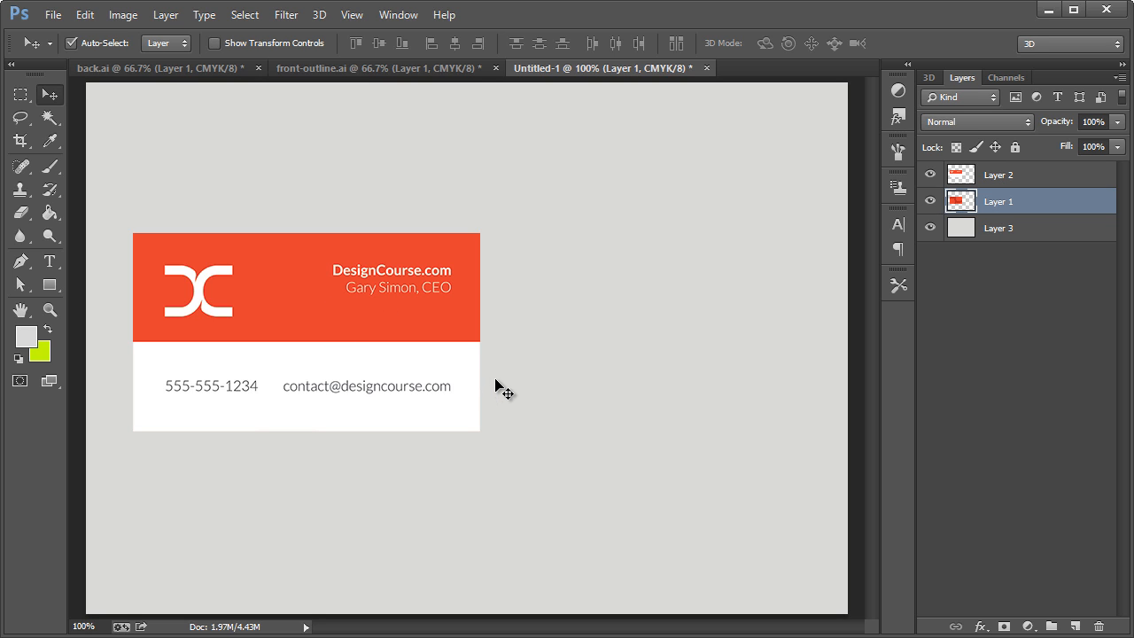
shift+click(1007, 177)
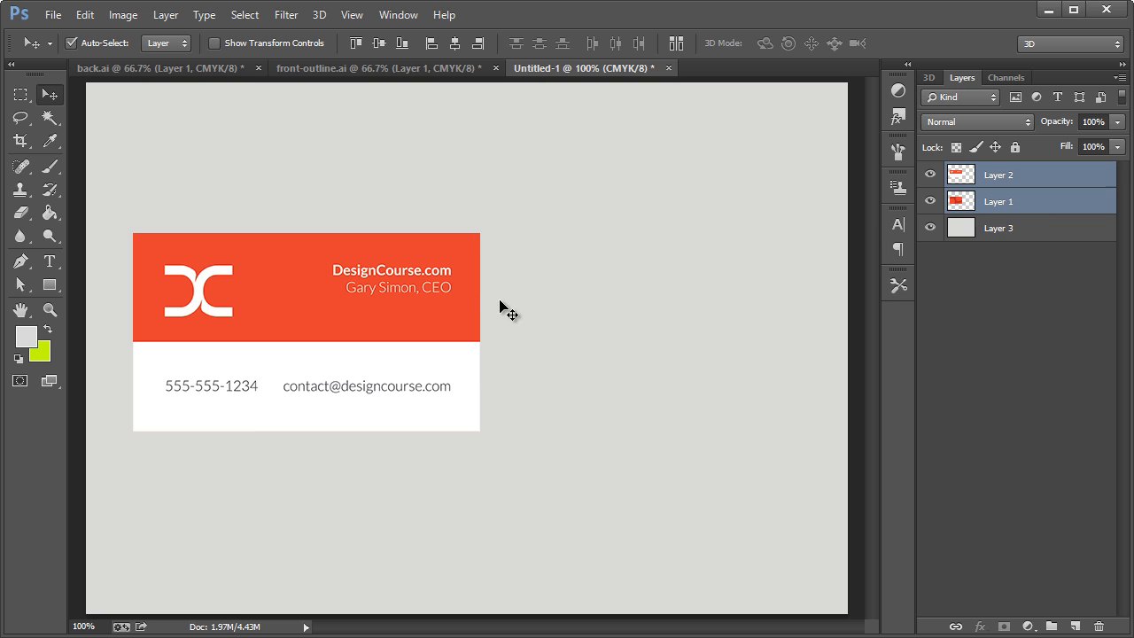
click(80, 20)
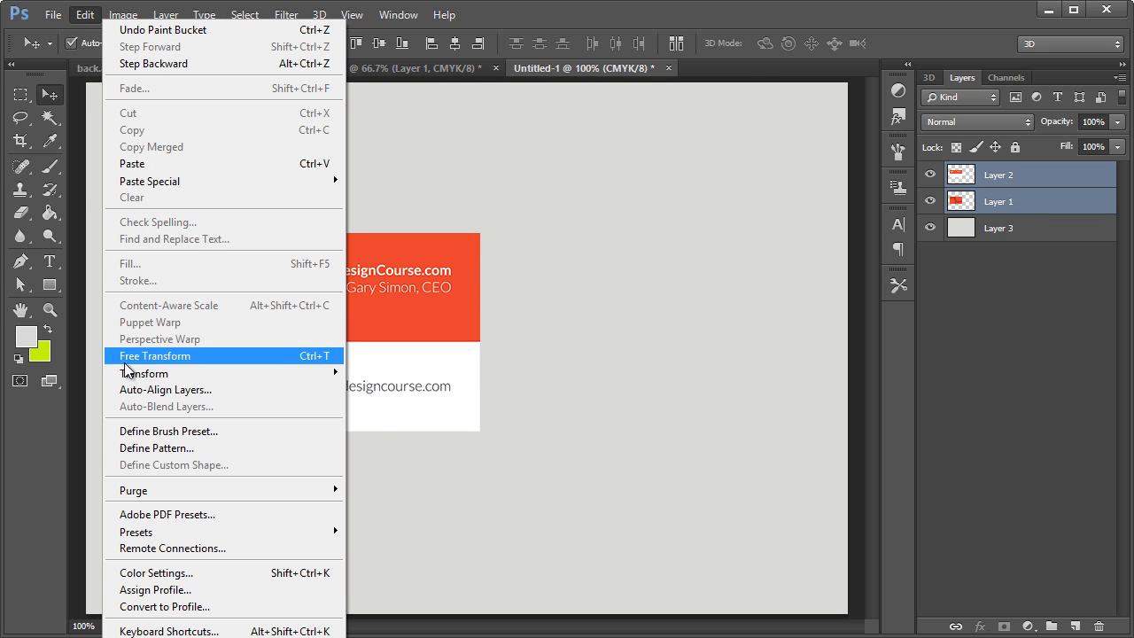
mouse_move(337, 374)
click(391, 448)
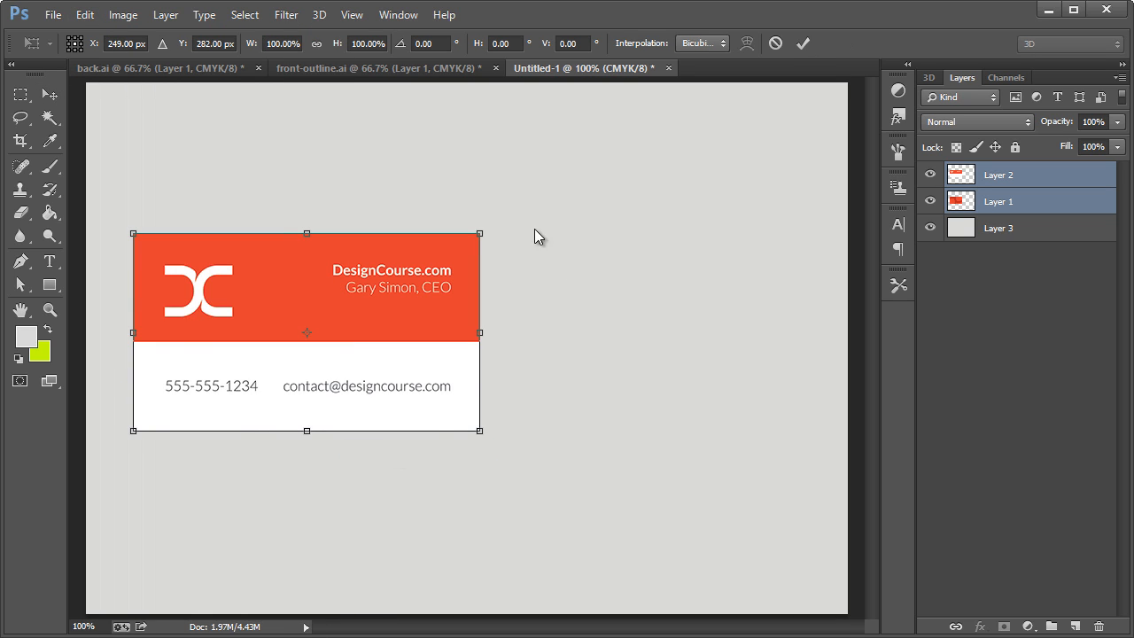
drag(479, 236, 463, 251)
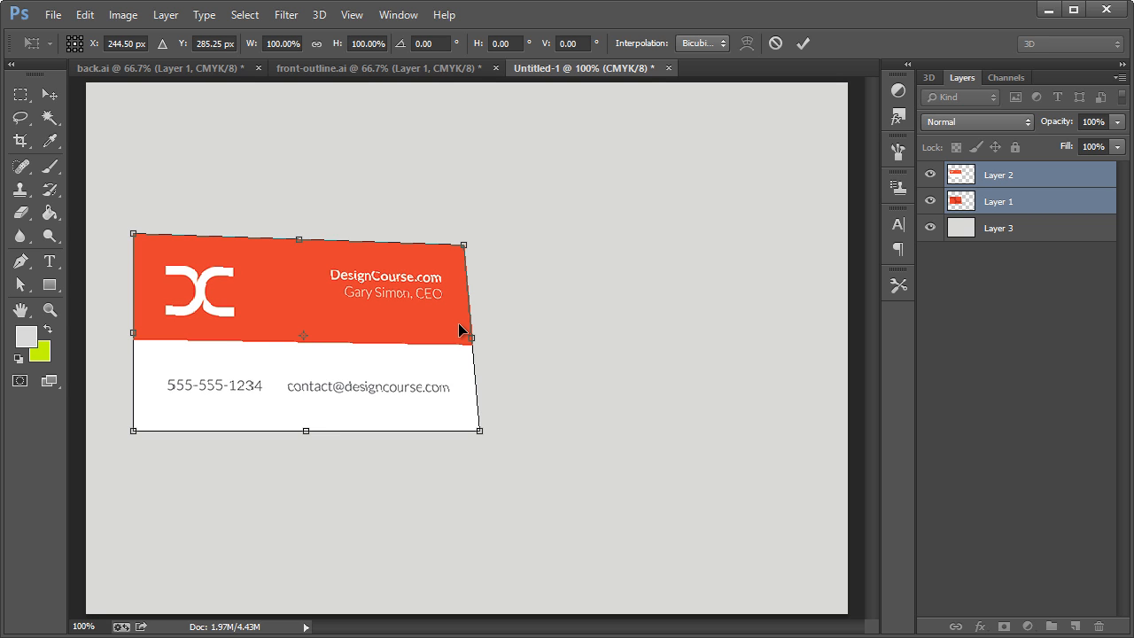
Rotate both card layers together by -13.84° and position them at X 238.50, Y 282.25 px.
click(84, 14)
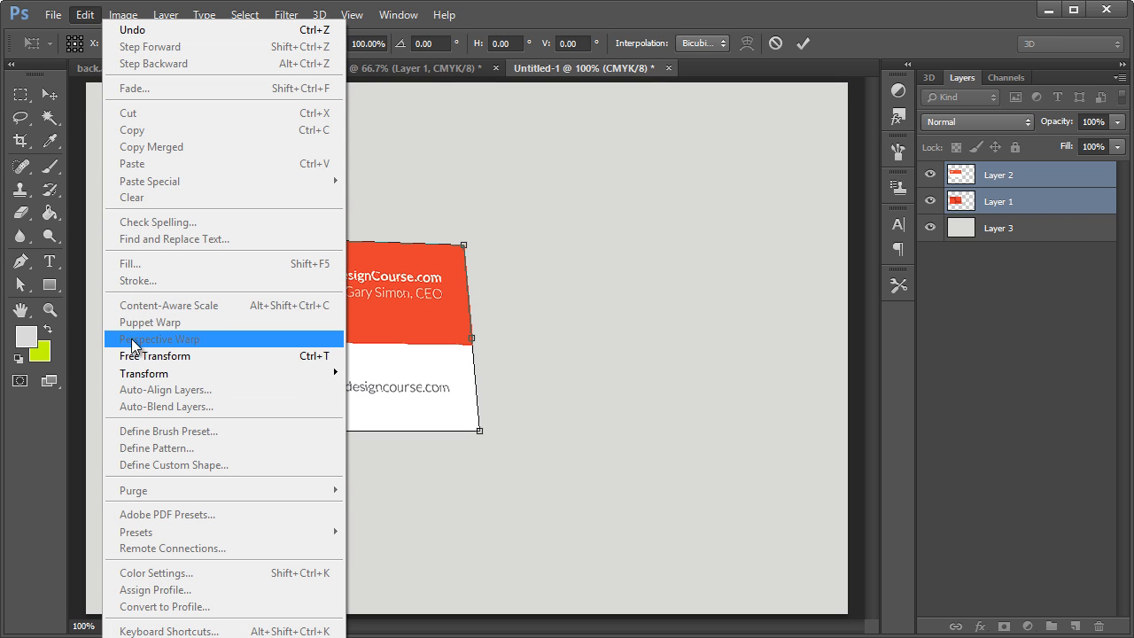
click(137, 357)
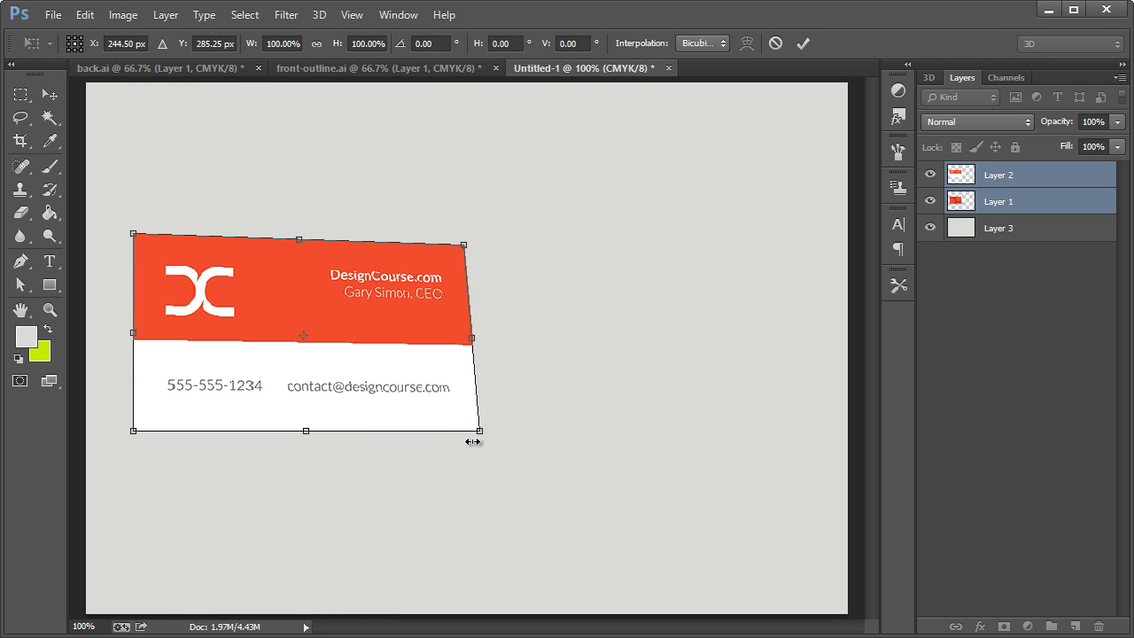
drag(479, 446, 543, 414)
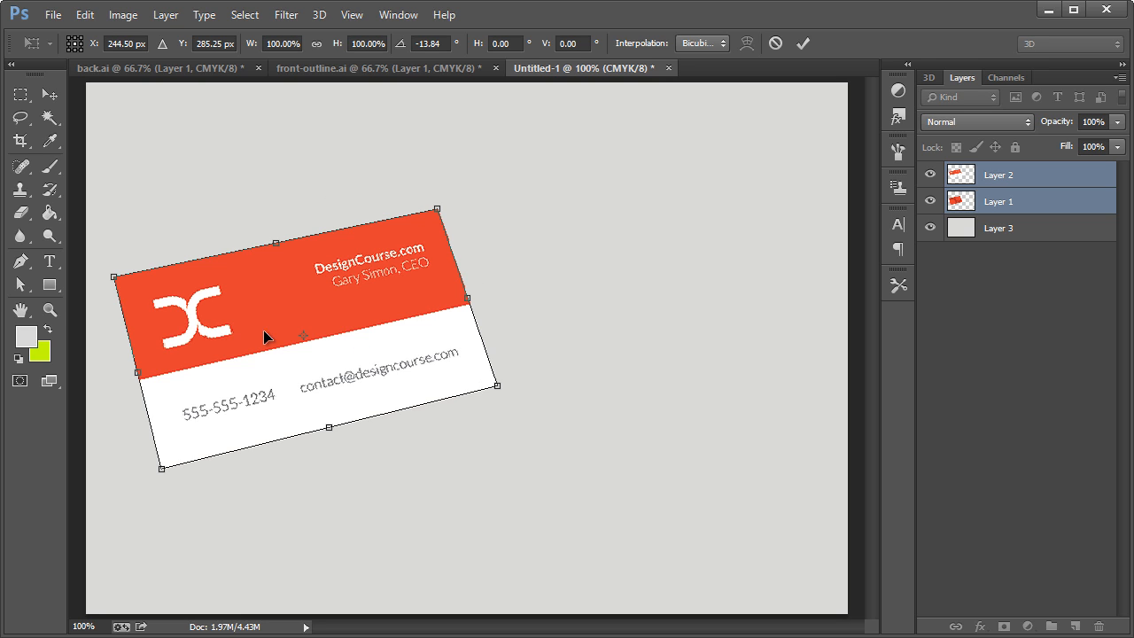
mouse_move(272, 355)
mouse_down()
mouse_move(283, 352)
mouse_move(264, 348)
mouse_up()
click(47, 95)
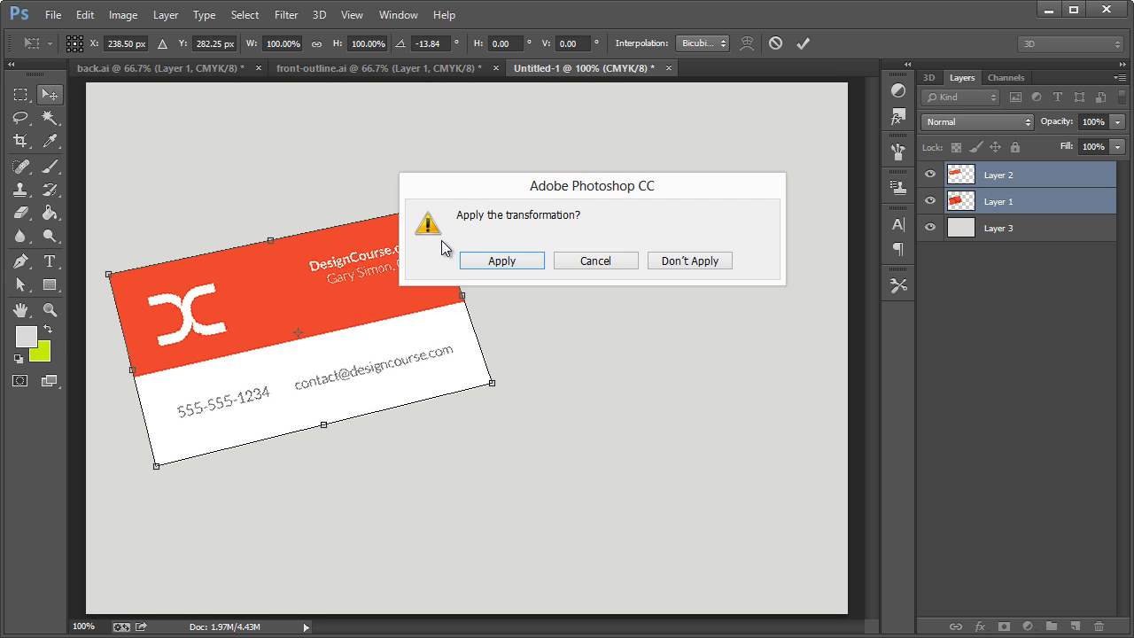
click(471, 262)
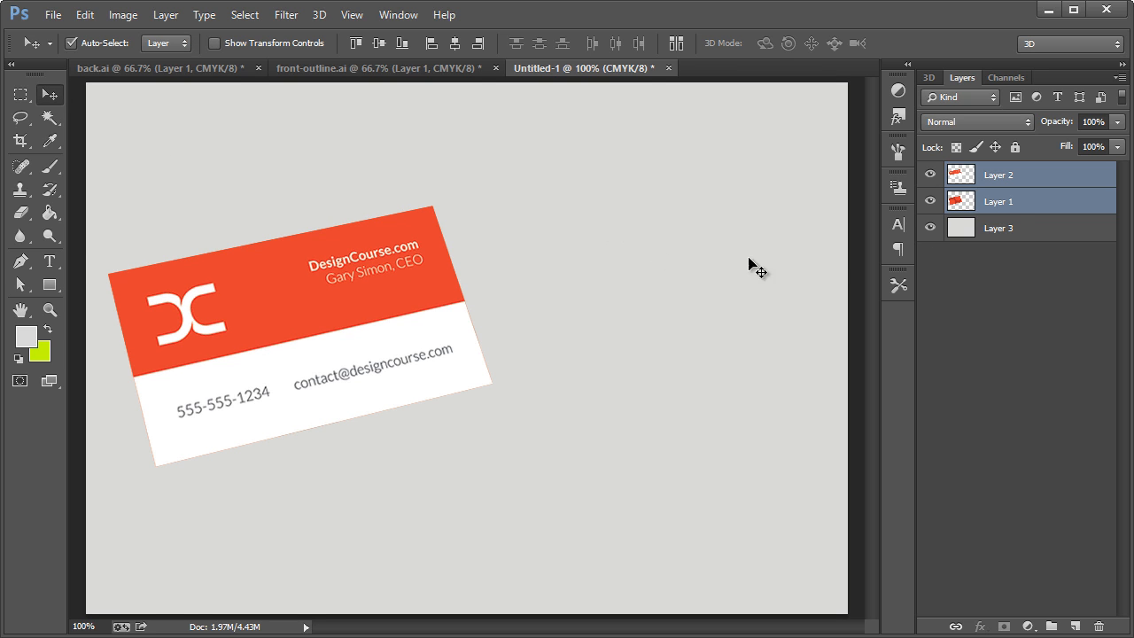
Turn off Auto-Select and move only the back card horizontally to the right, leaving it partly overlapped by the front card.
click(1013, 203)
click(1016, 185)
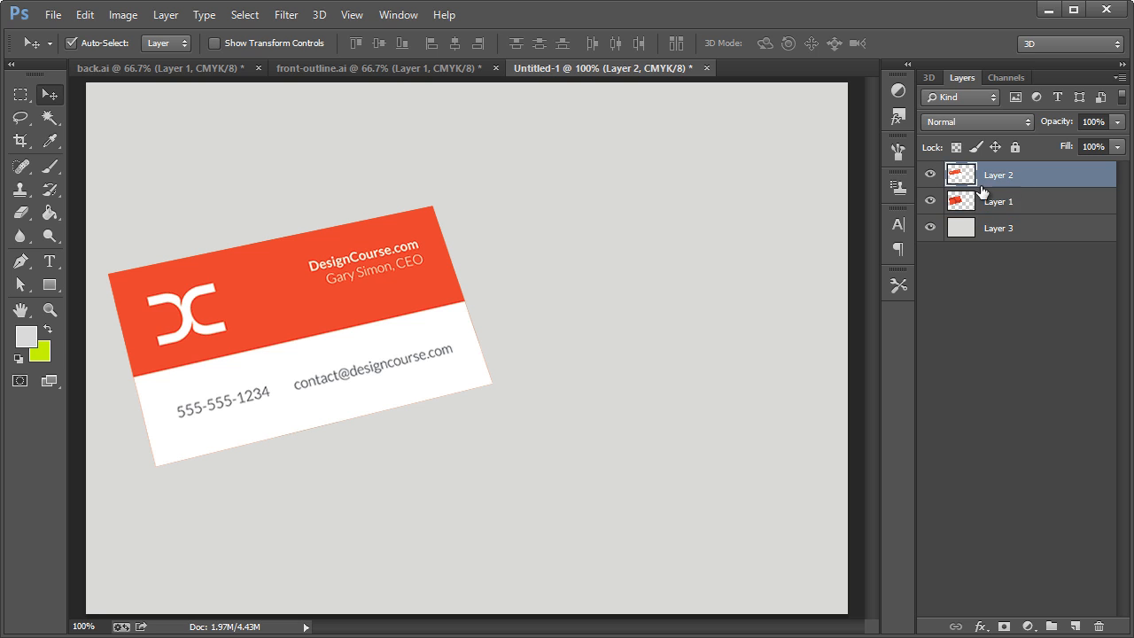
click(992, 203)
click(72, 42)
drag(242, 196, 642, 312)
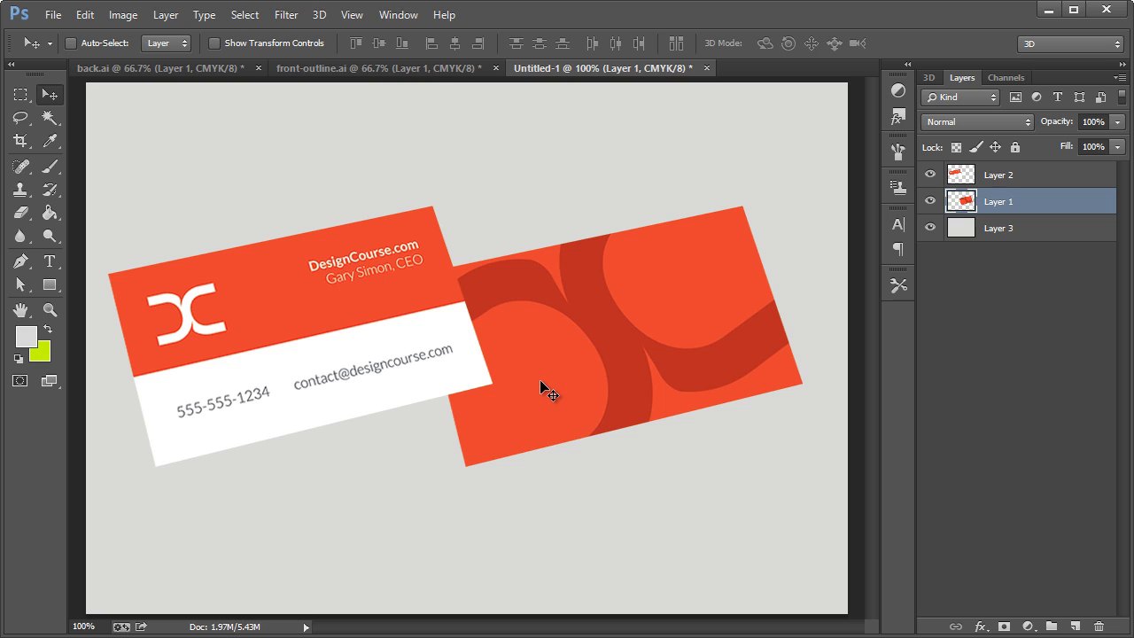
Add a new empty layer directly above the light grey background layer.
click(1018, 227)
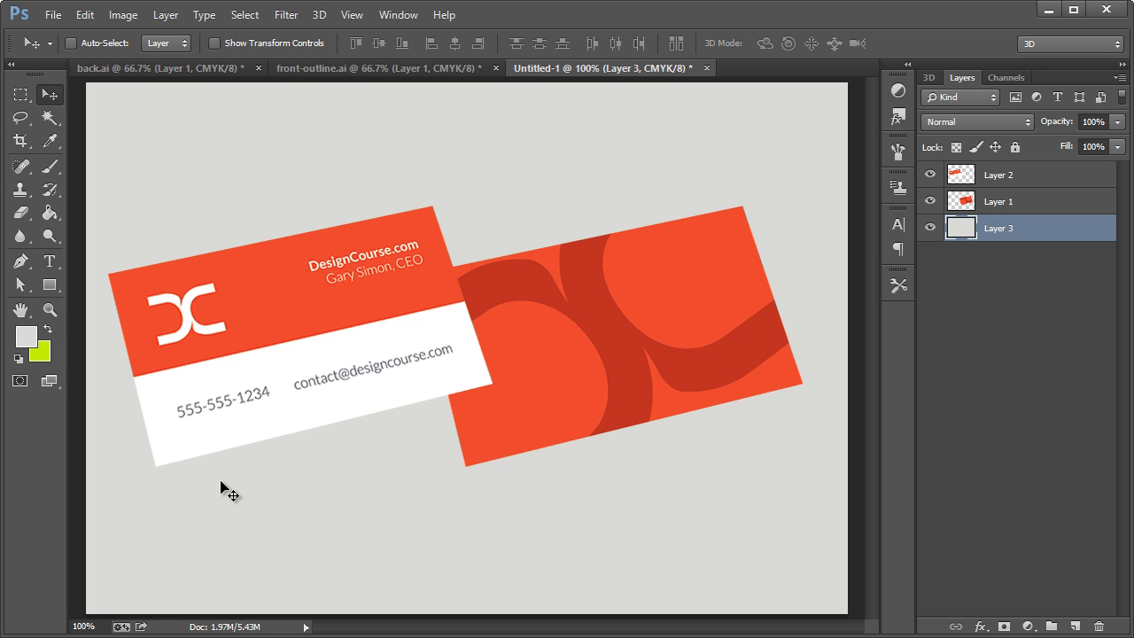
key(ctrl+shift+n)
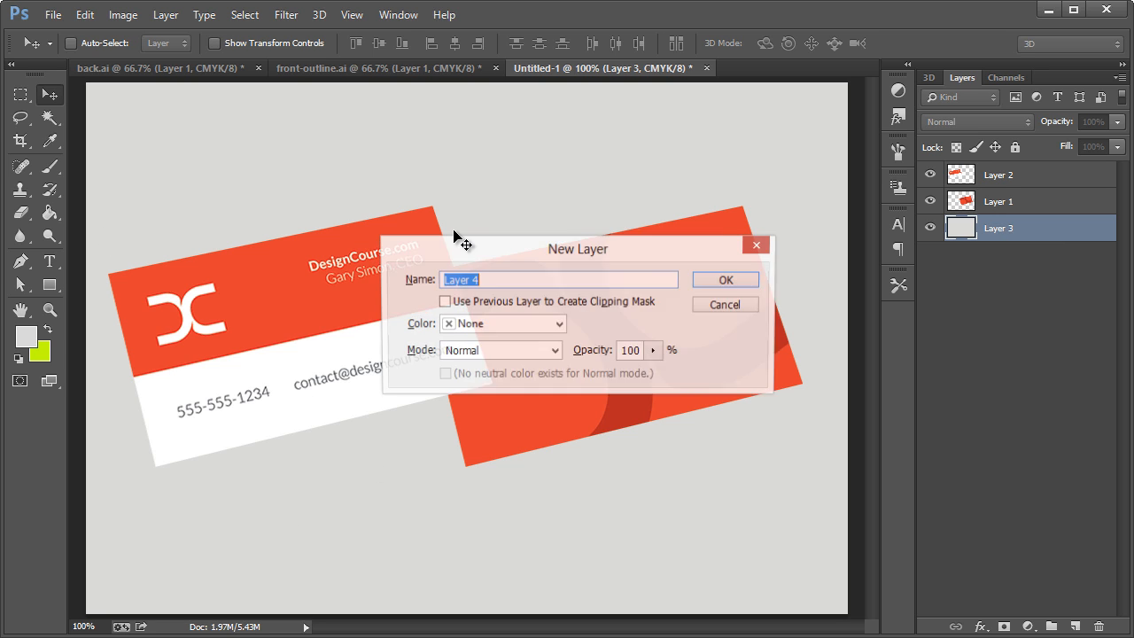
key(Return)
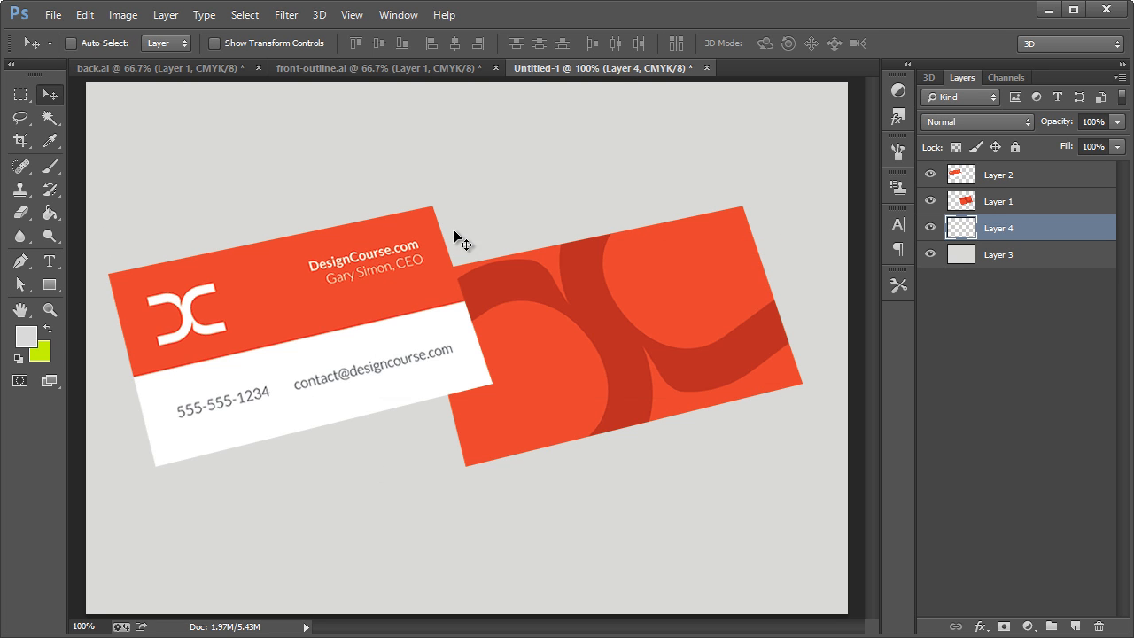
Paint one soft dark grey dab behind the cards with a 472 px brush at 0% hardness, centred on the canvas.
click(50, 166)
click(97, 165)
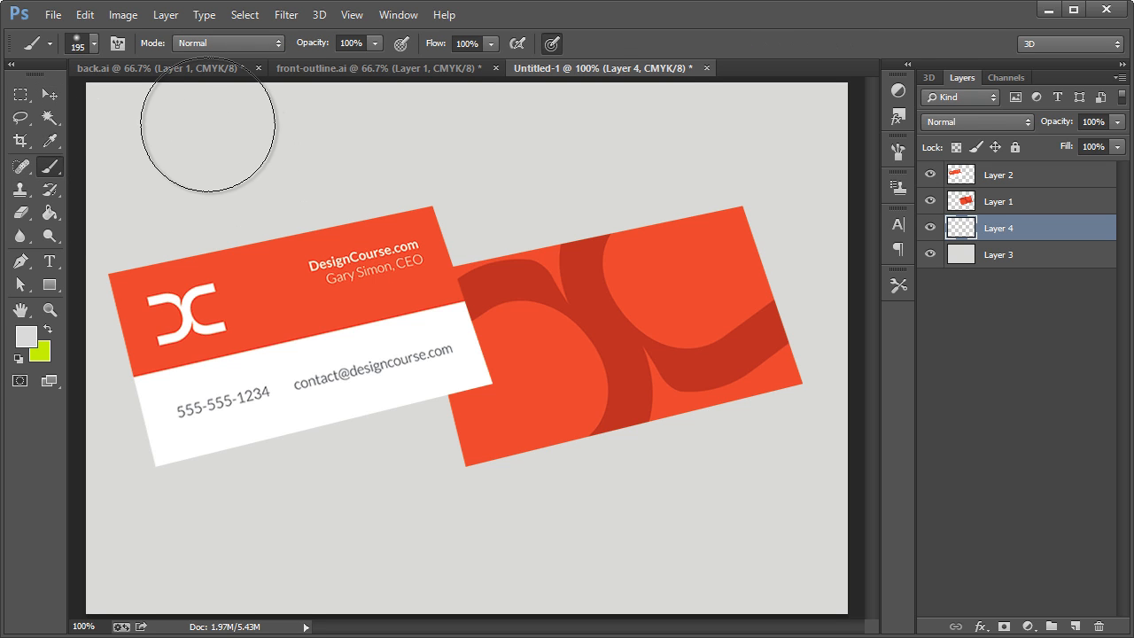
click(94, 44)
drag(178, 98, 192, 98)
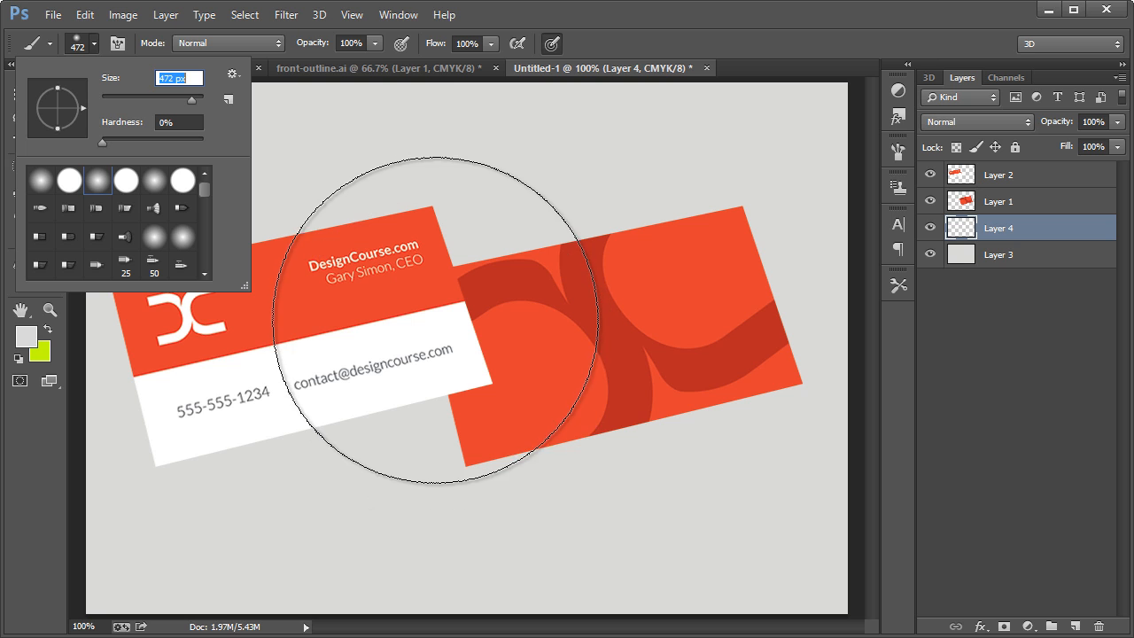
click(708, 46)
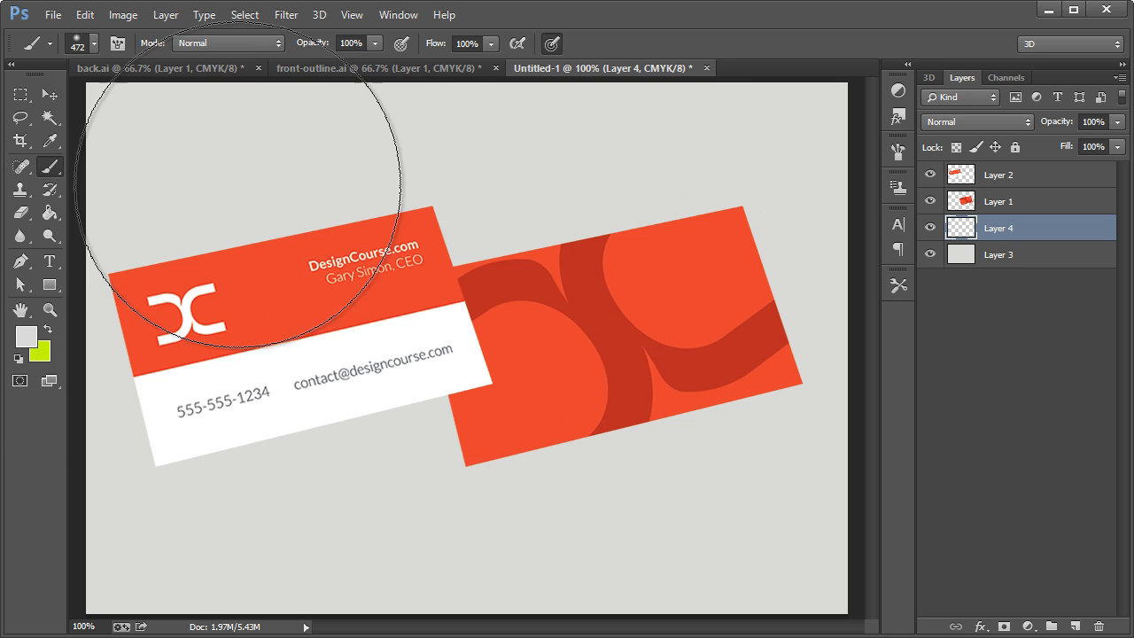
click(32, 340)
drag(648, 505, 558, 525)
click(999, 356)
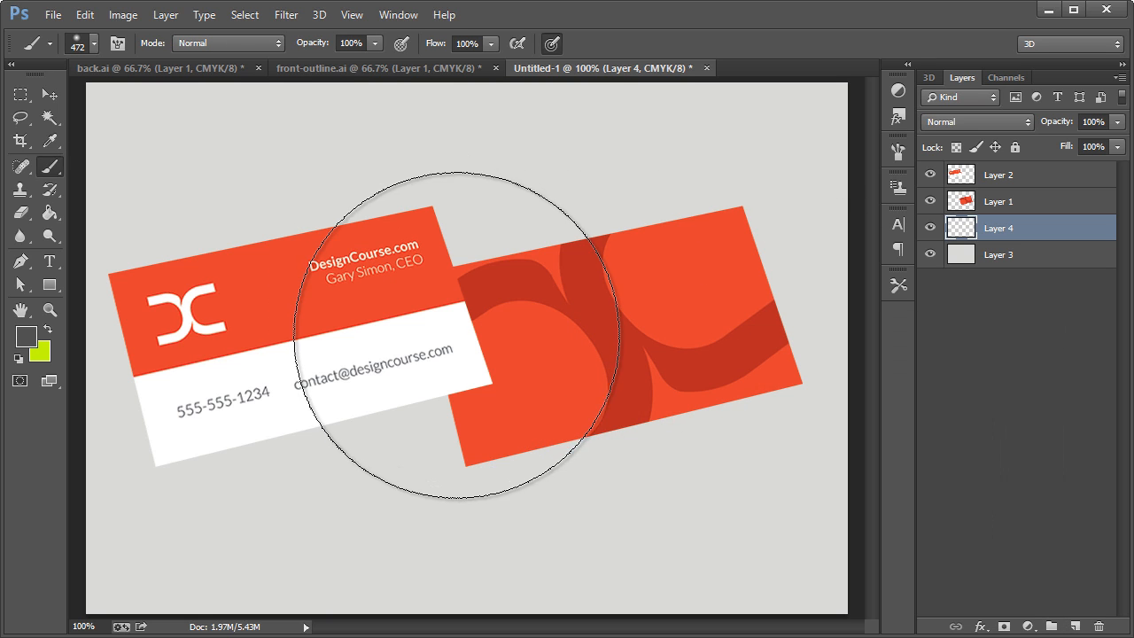
click(456, 335)
Transform the dab into a wide floor shadow under the cards, 257.70% wide and 9.67% high, at X 420, Y 441 px.
click(50, 94)
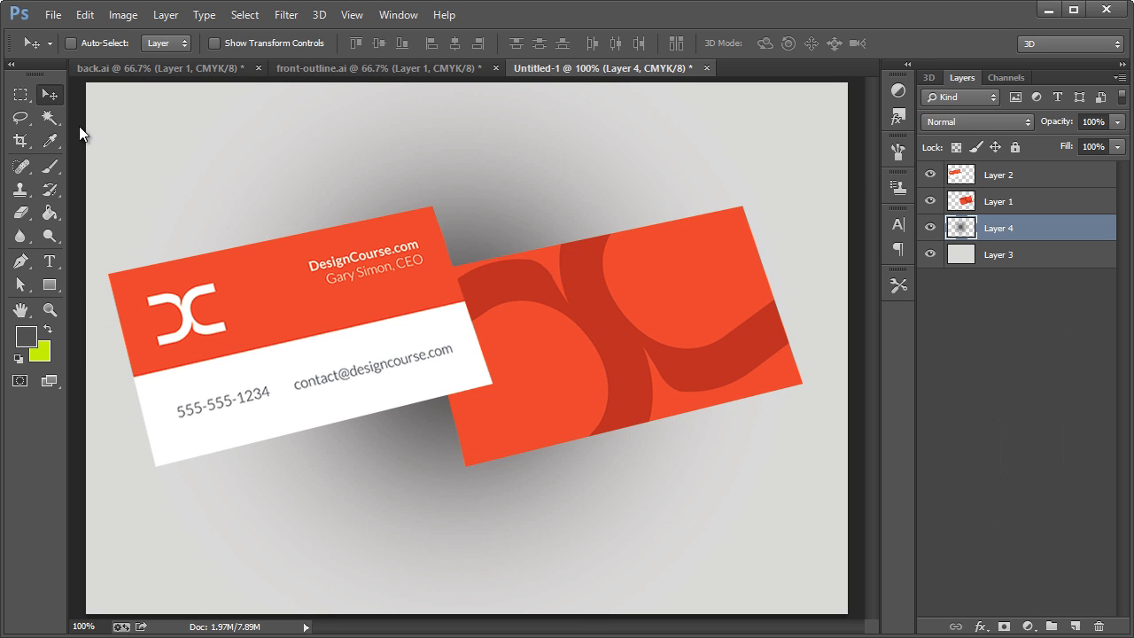
key(ctrl+t)
drag(456, 82, 461, 311)
drag(508, 338, 458, 455)
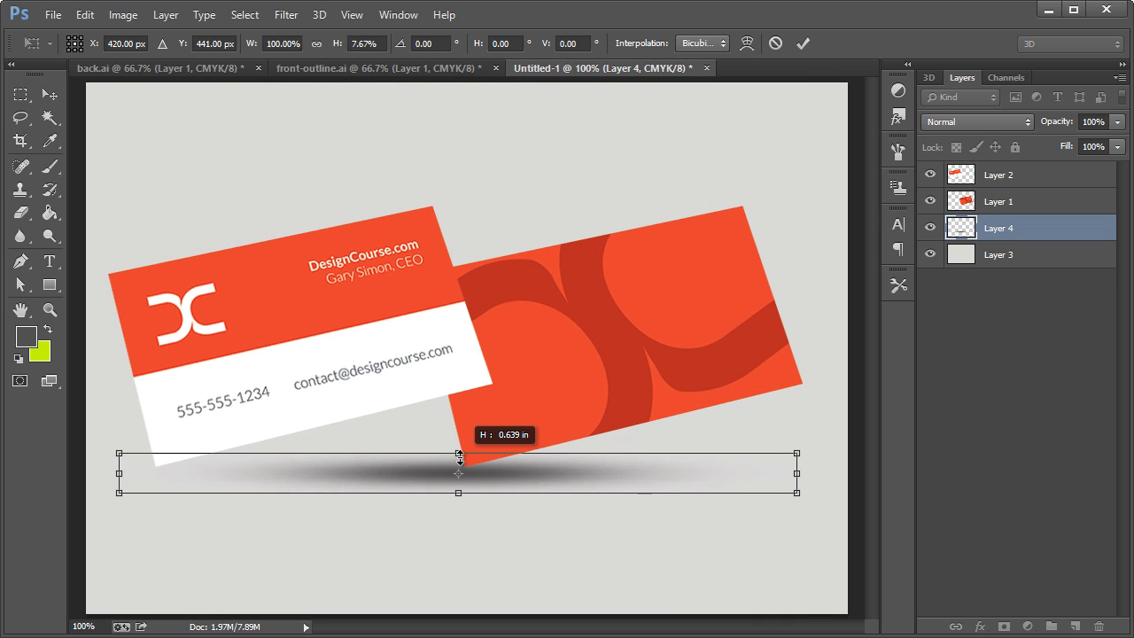
drag(798, 473, 1129, 471)
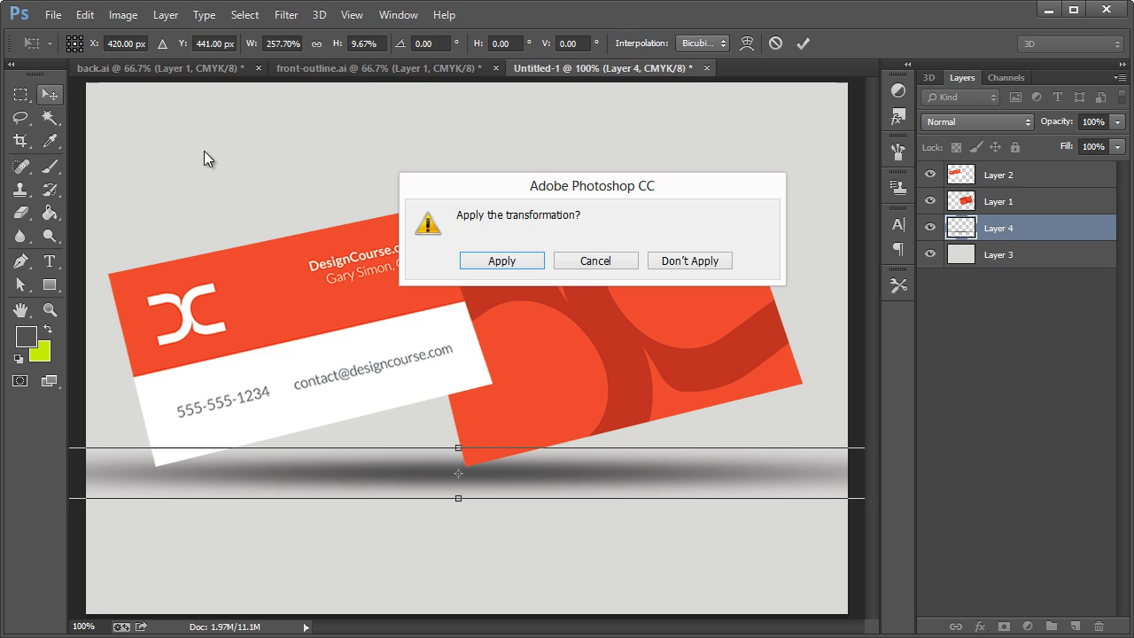
click(524, 267)
Reduce the wide floor shadow layer's opacity to 11%.
click(1118, 121)
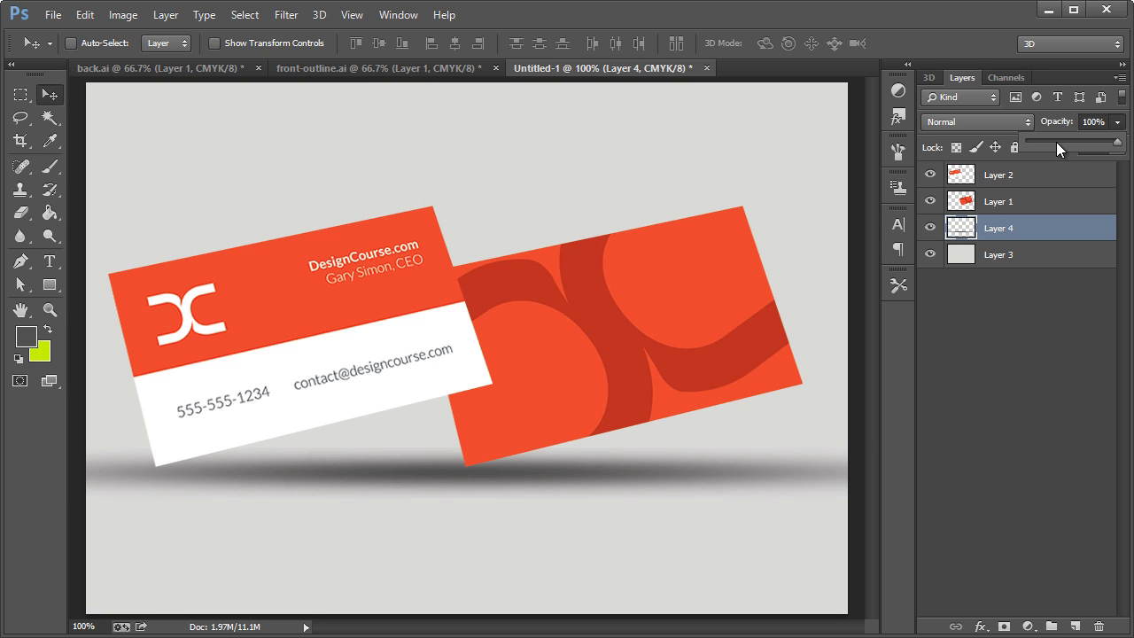
drag(1056, 142, 1036, 141)
click(1014, 296)
Add a new layer above the floor shadow and paint one soft dark grey dab with a 149 px brush below the front card.
click(1011, 224)
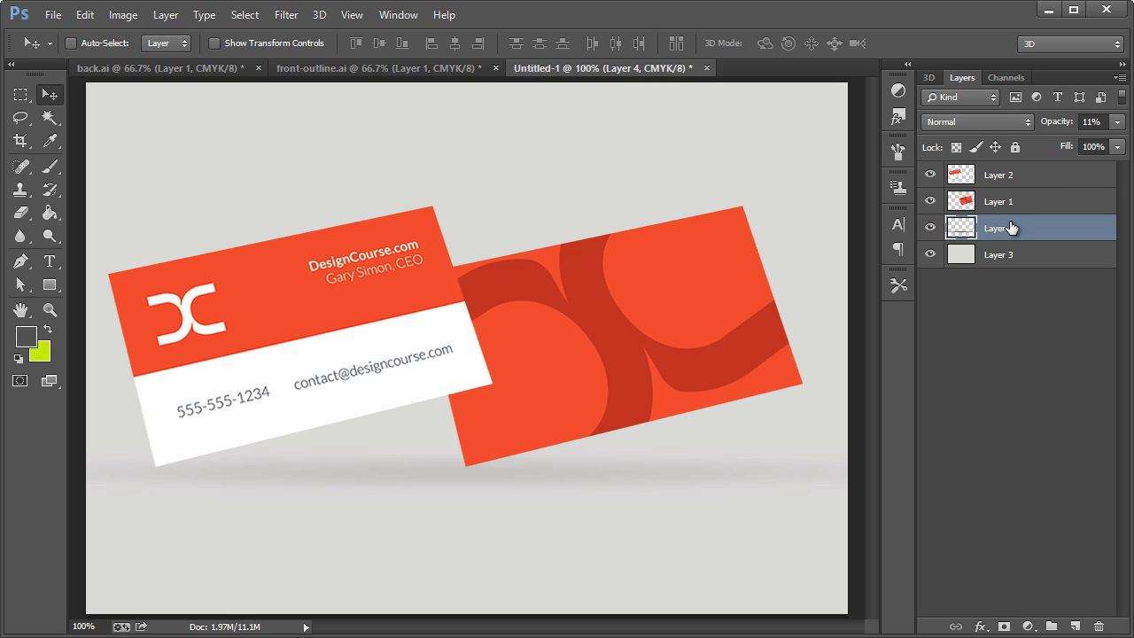
key(ctrl+shift+n)
key(Return)
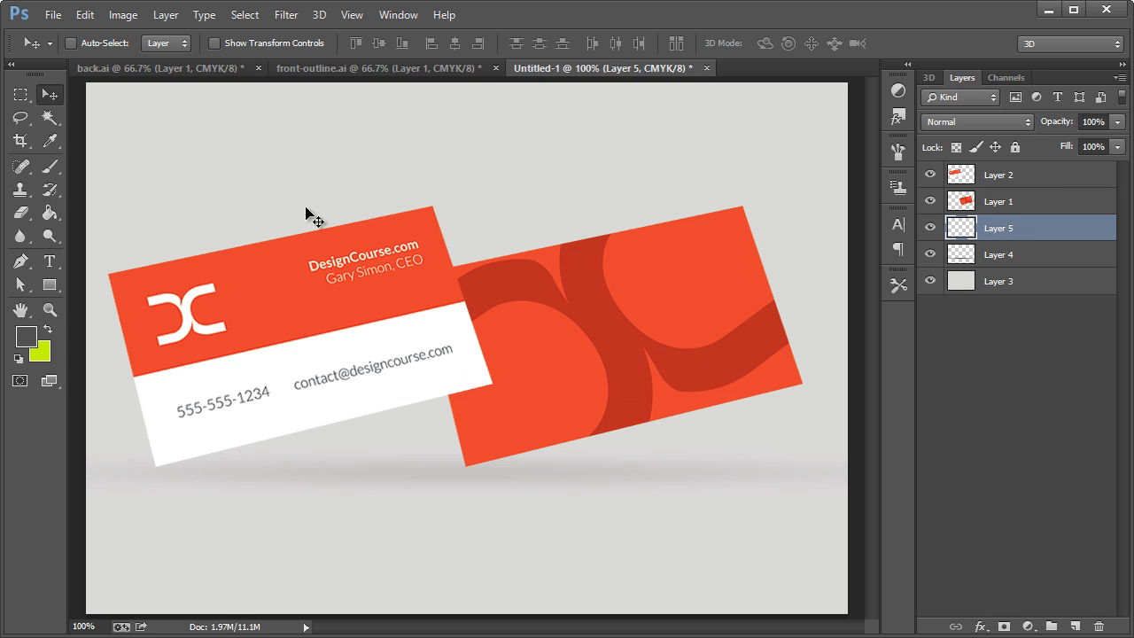
click(51, 167)
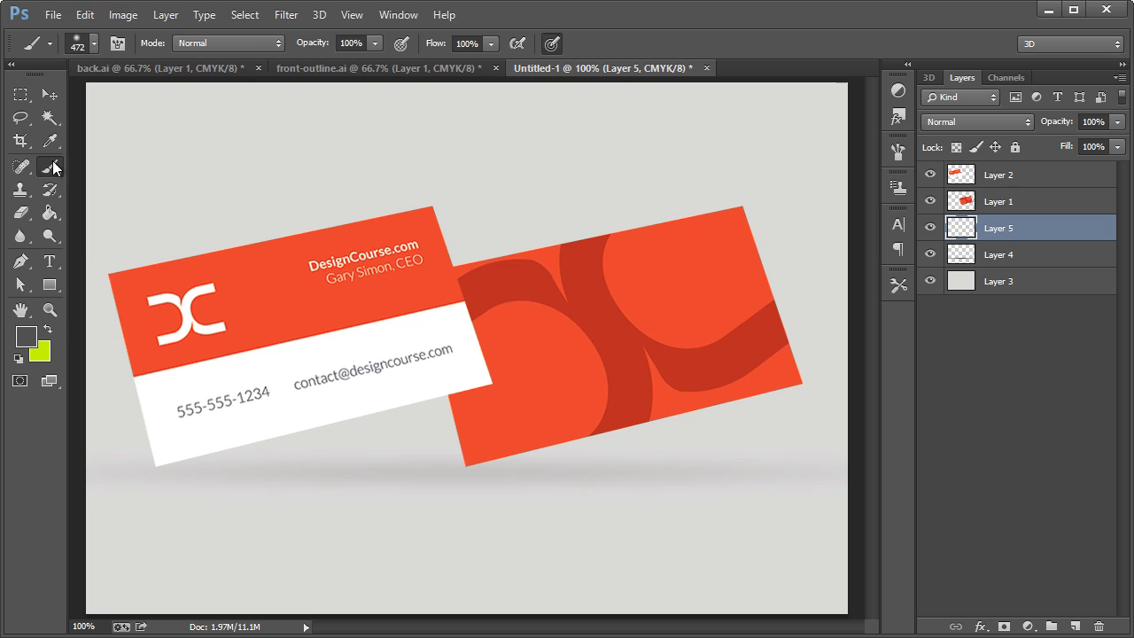
click(93, 46)
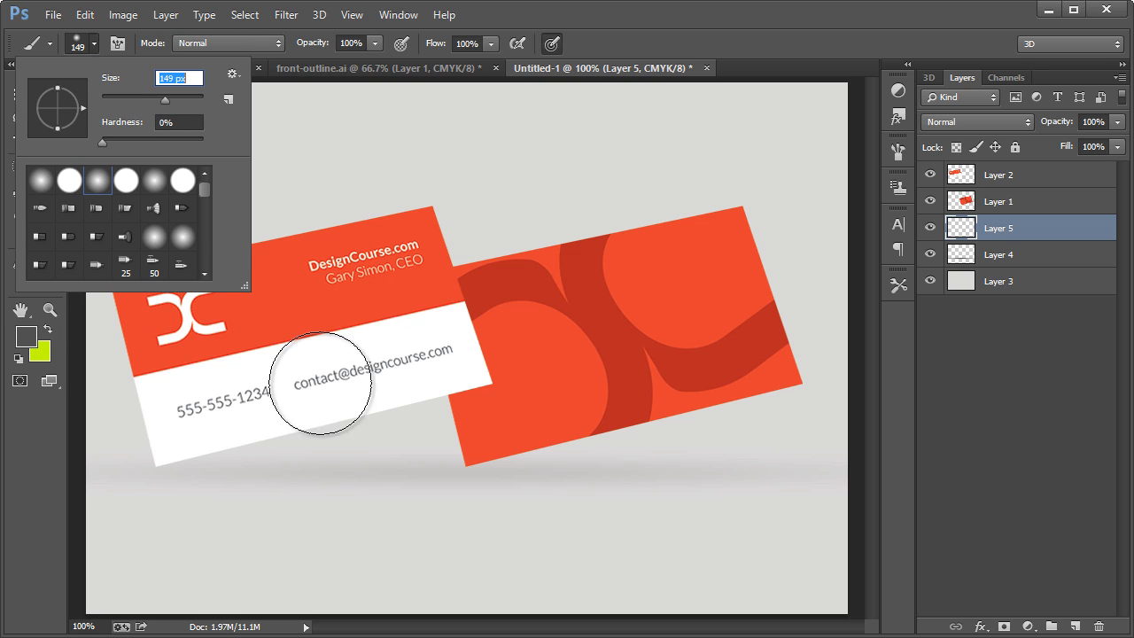
click(355, 462)
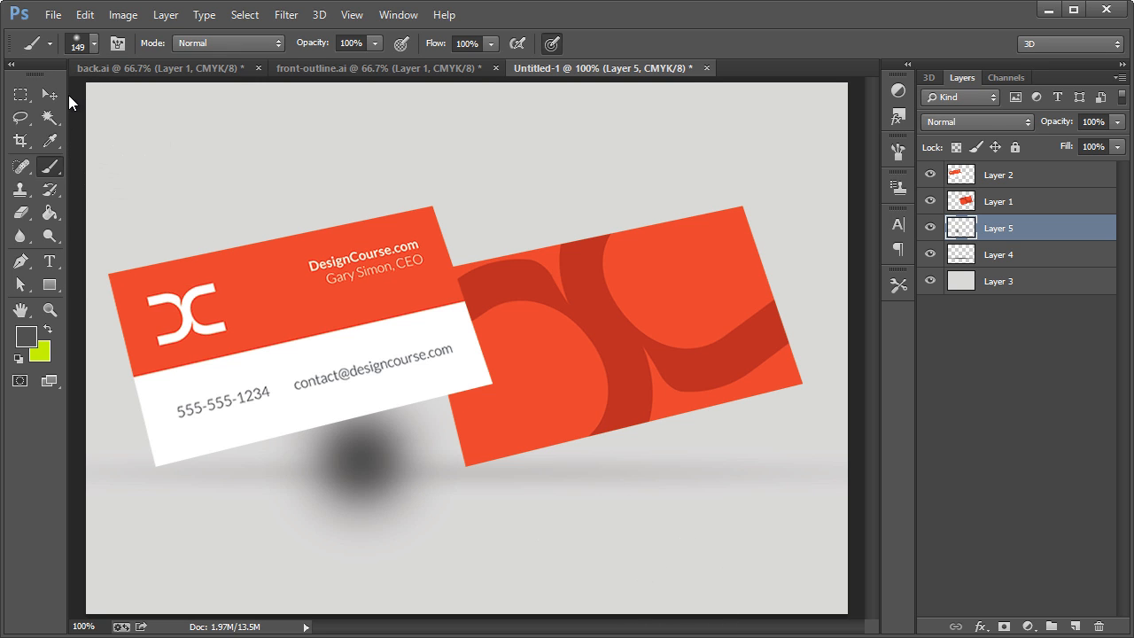
Flatten the small dab into a thin contact shadow and place it under the front card's lowest corner.
key(v)
key(ctrl+t)
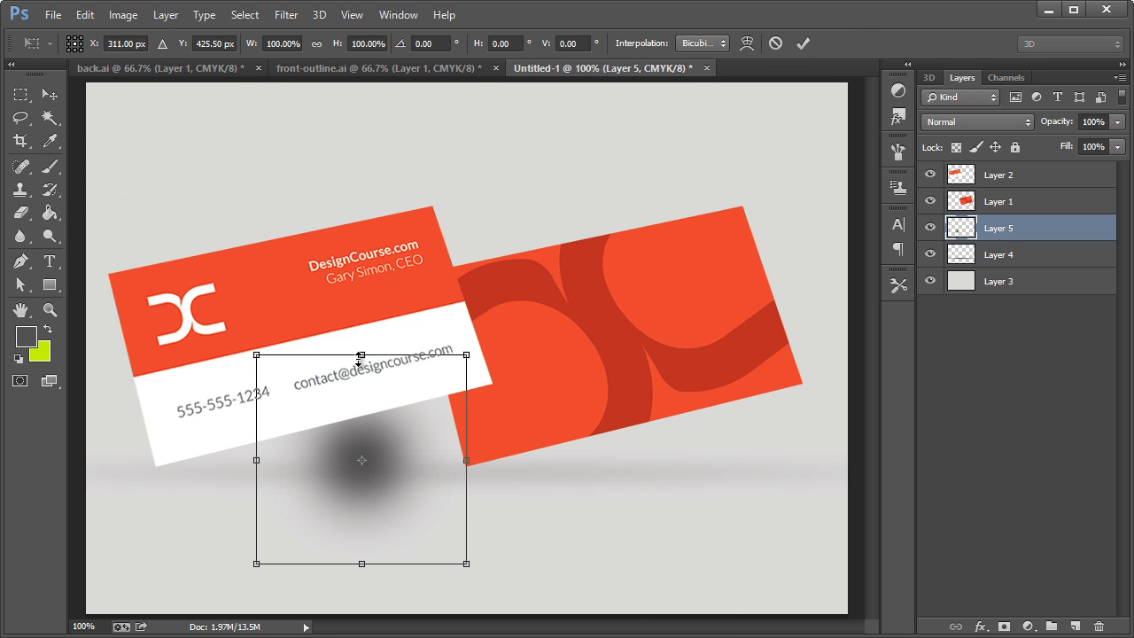
mouse_move(363, 355)
mouse_down()
mouse_move(365, 452)
mouse_move(279, 471)
mouse_move(193, 469)
mouse_up()
click(49, 94)
click(501, 270)
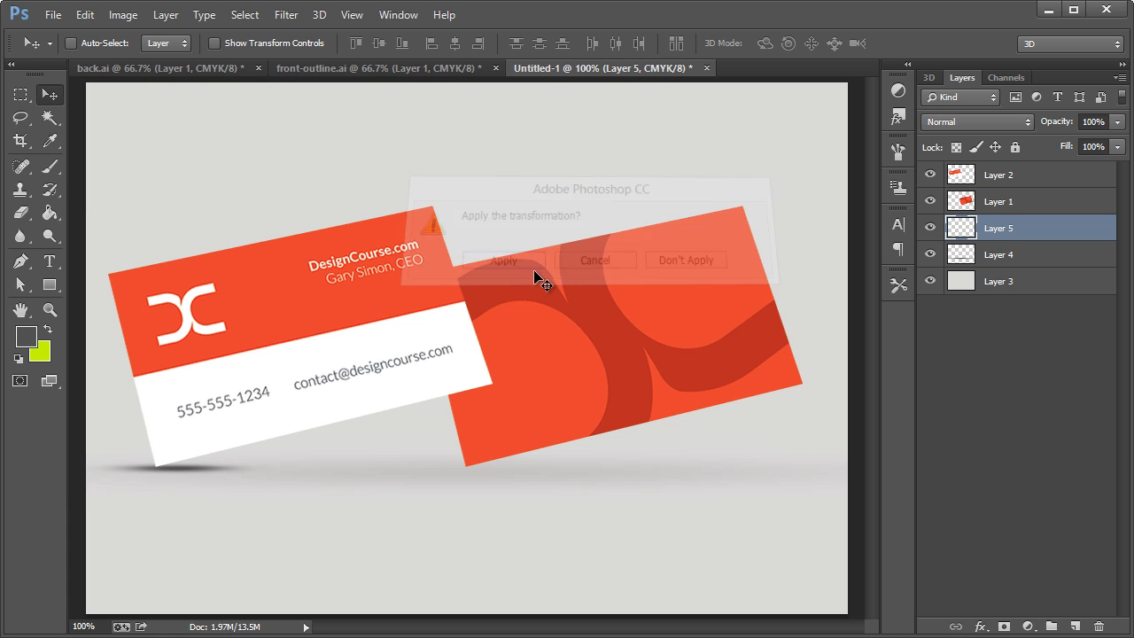
Erase the left end of the front card's contact shadow with an 82 px eraser.
click(21, 212)
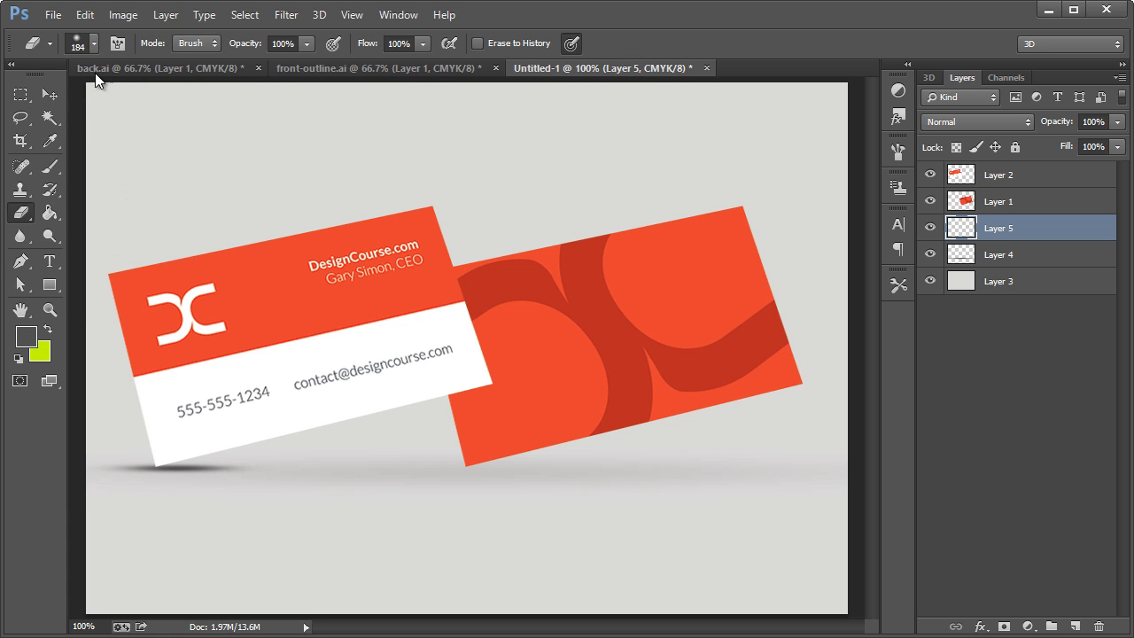
click(93, 43)
click(456, 22)
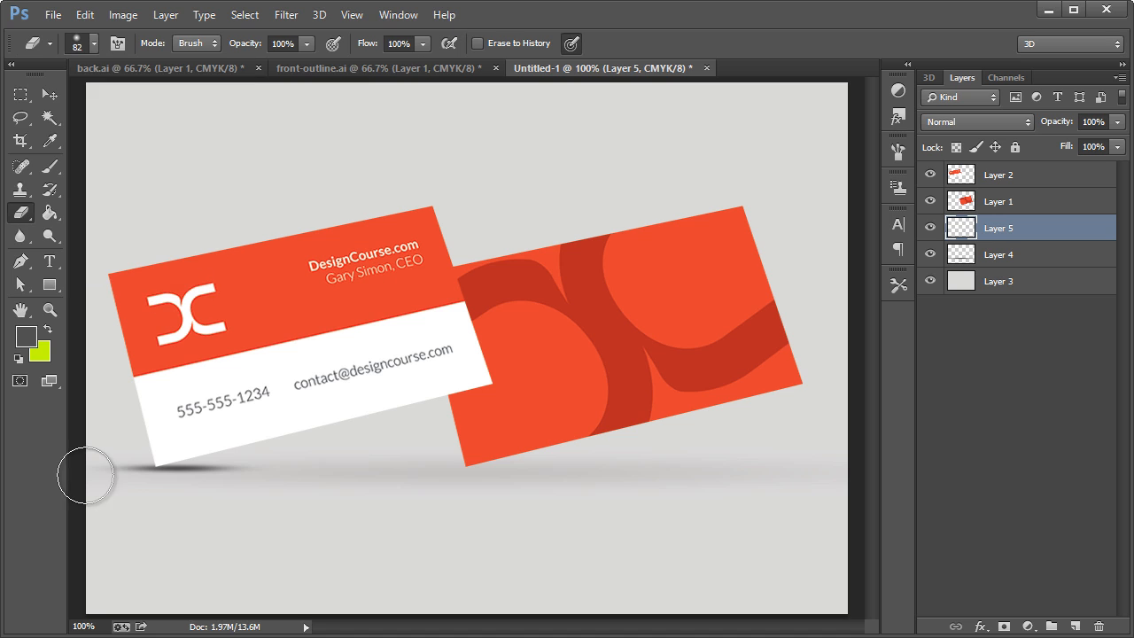
mouse_move(88, 474)
mouse_down()
mouse_move(122, 431)
mouse_move(102, 457)
mouse_move(115, 493)
mouse_move(105, 468)
mouse_move(127, 431)
mouse_move(117, 425)
mouse_move(103, 466)
mouse_up()
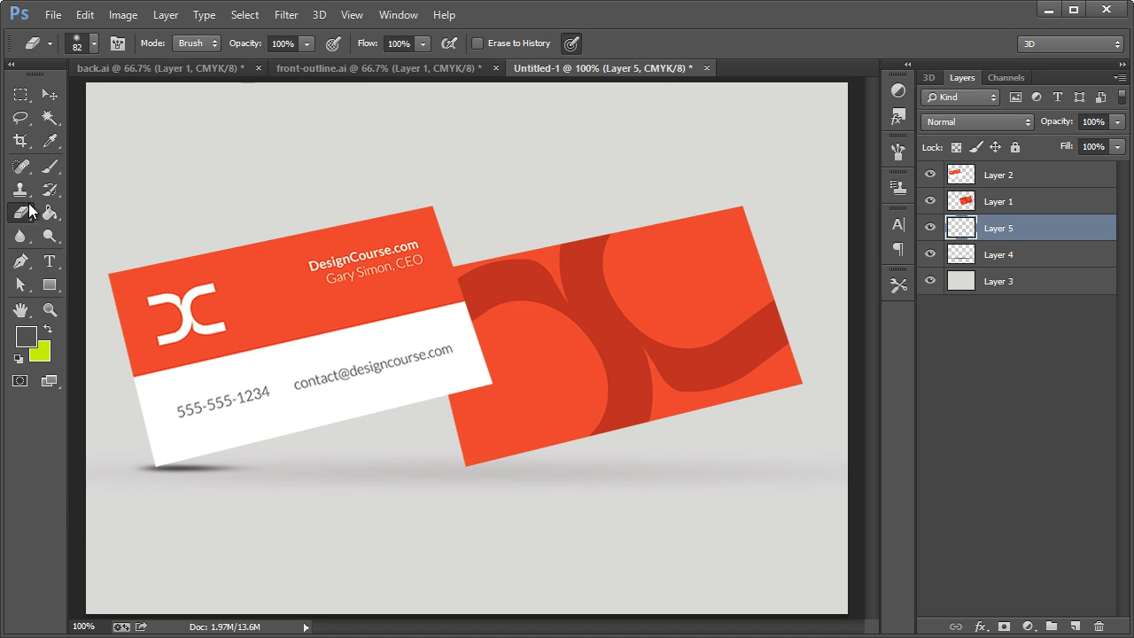
click(50, 94)
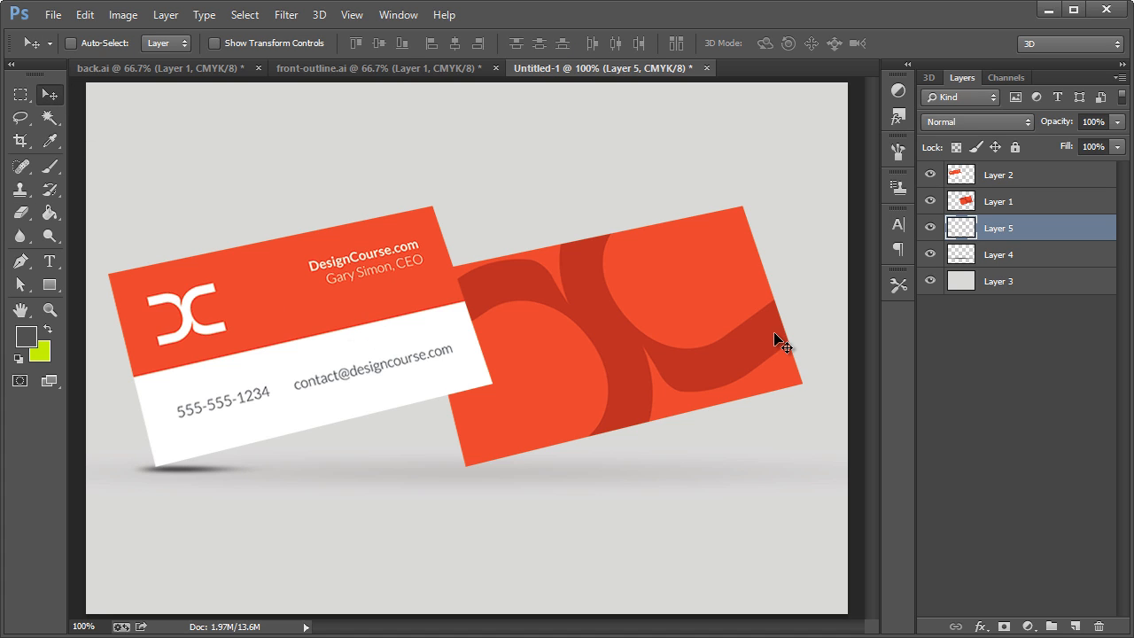
Reduce the opacity of the front card's contact shadow layer to 34%.
click(1118, 121)
drag(1118, 140, 1057, 140)
click(1007, 470)
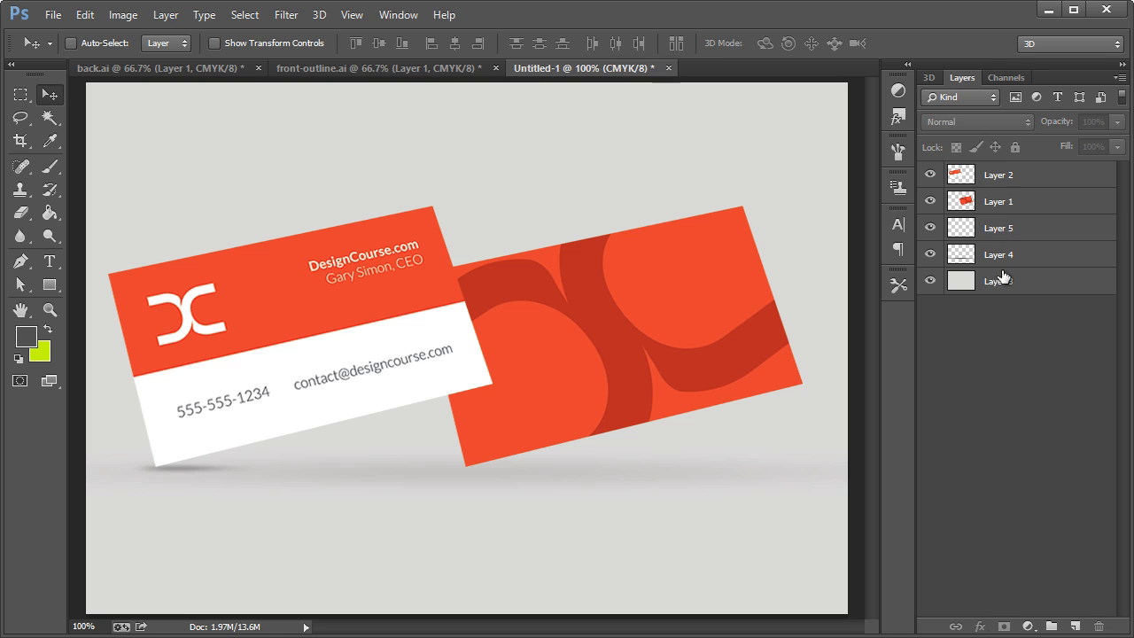
click(998, 237)
right_click(999, 231)
click(965, 252)
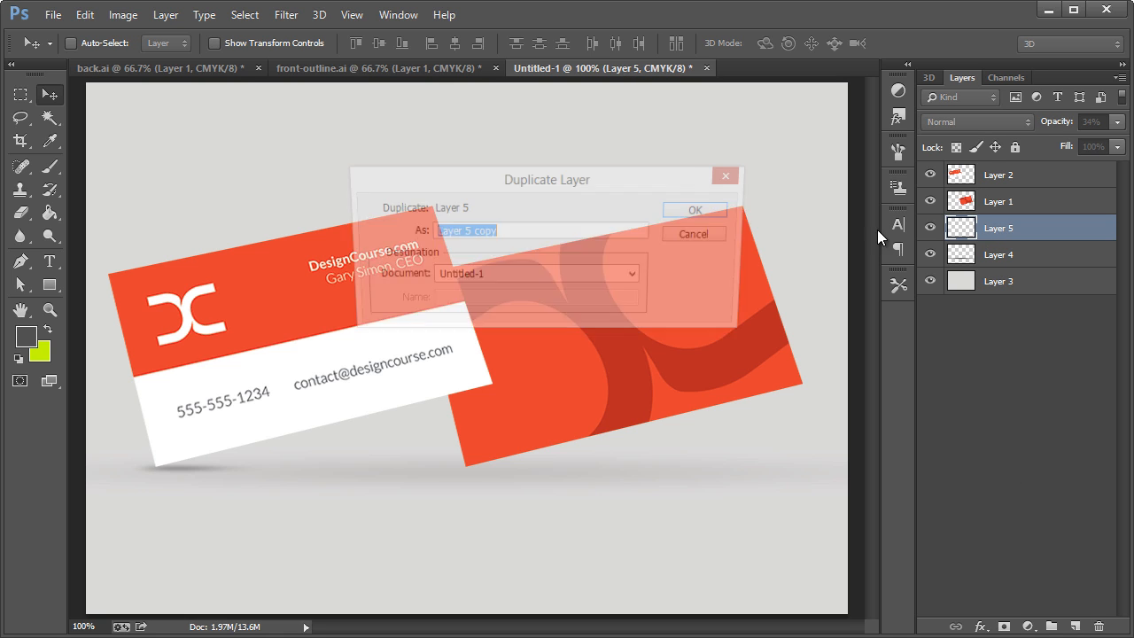
click(701, 235)
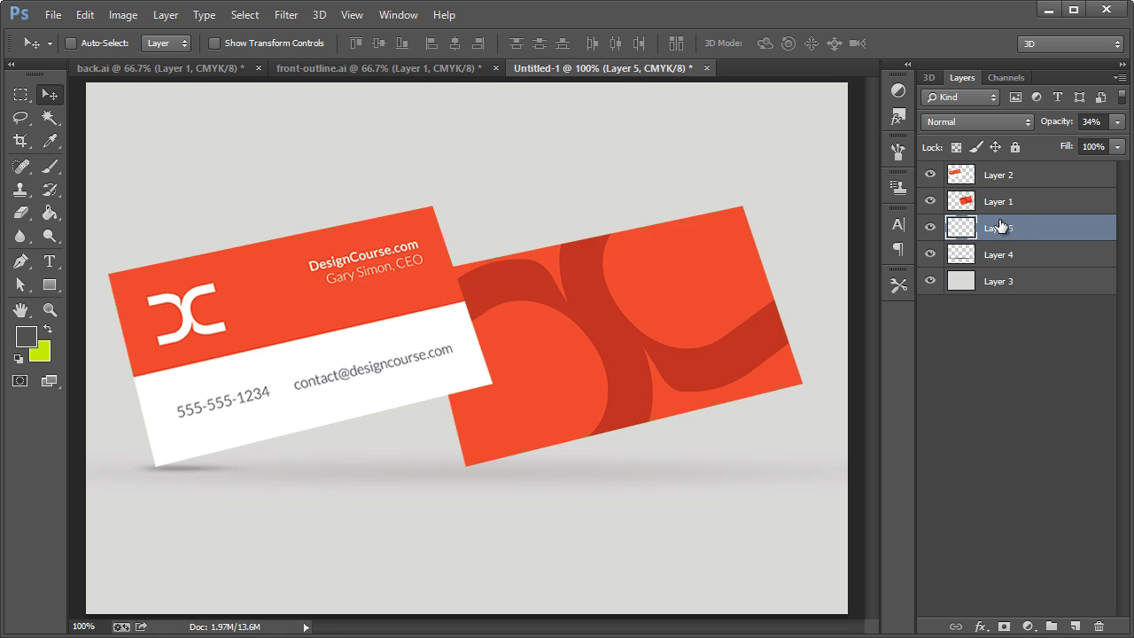
Duplicate the front card's contact shadow layer and place the copy under the back card's lowest corner.
right_click(1014, 227)
click(1029, 230)
drag(1001, 239, 797, 252)
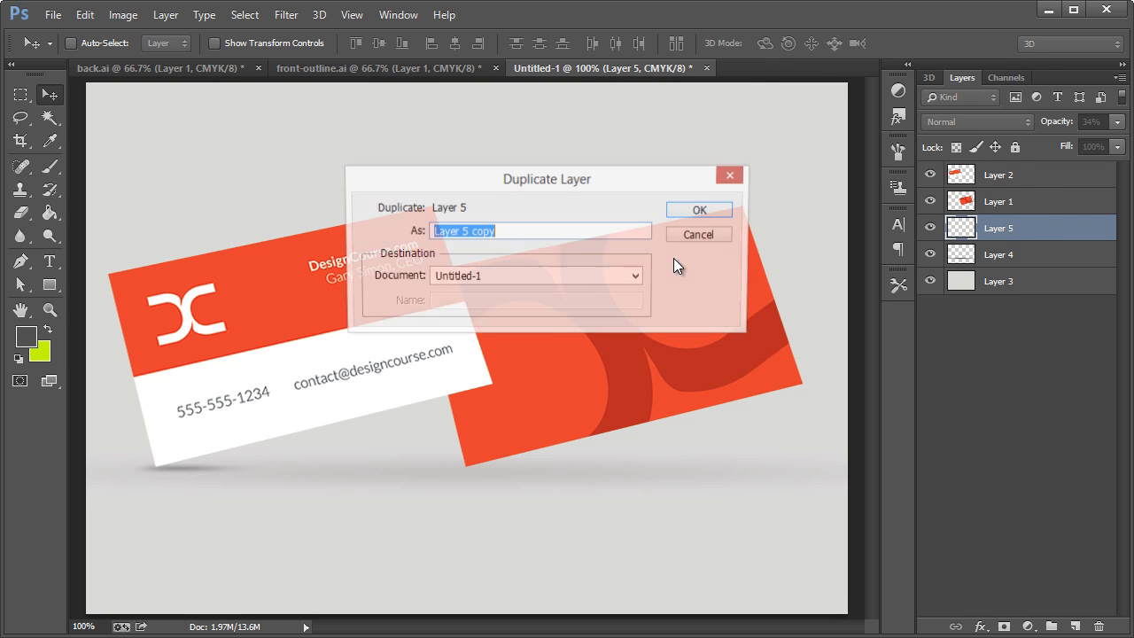
click(689, 211)
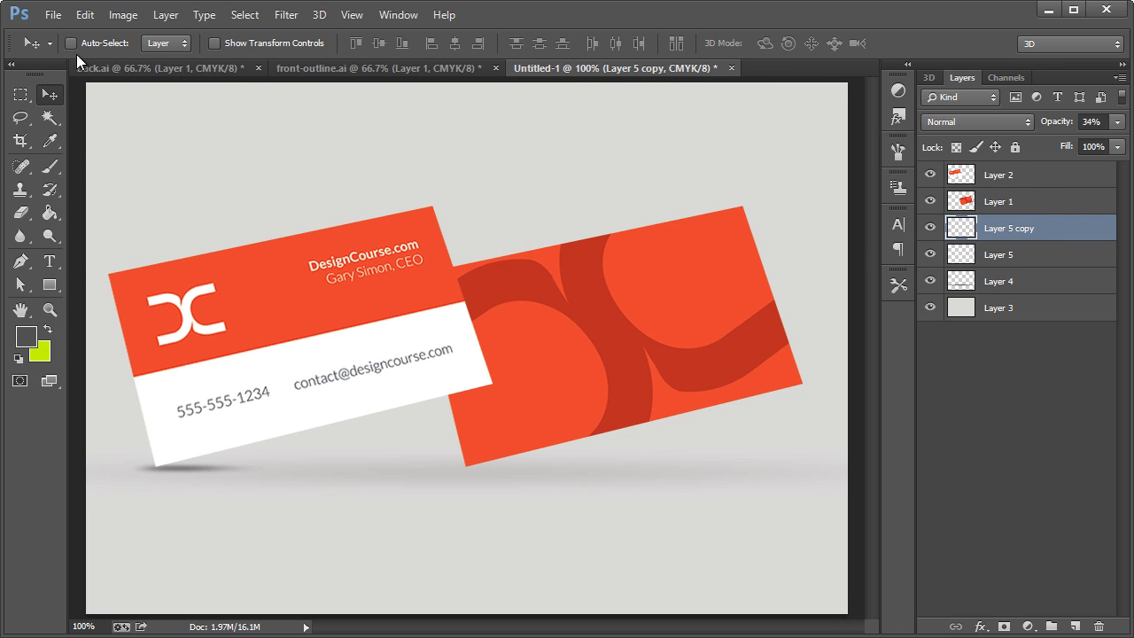
drag(194, 463, 506, 489)
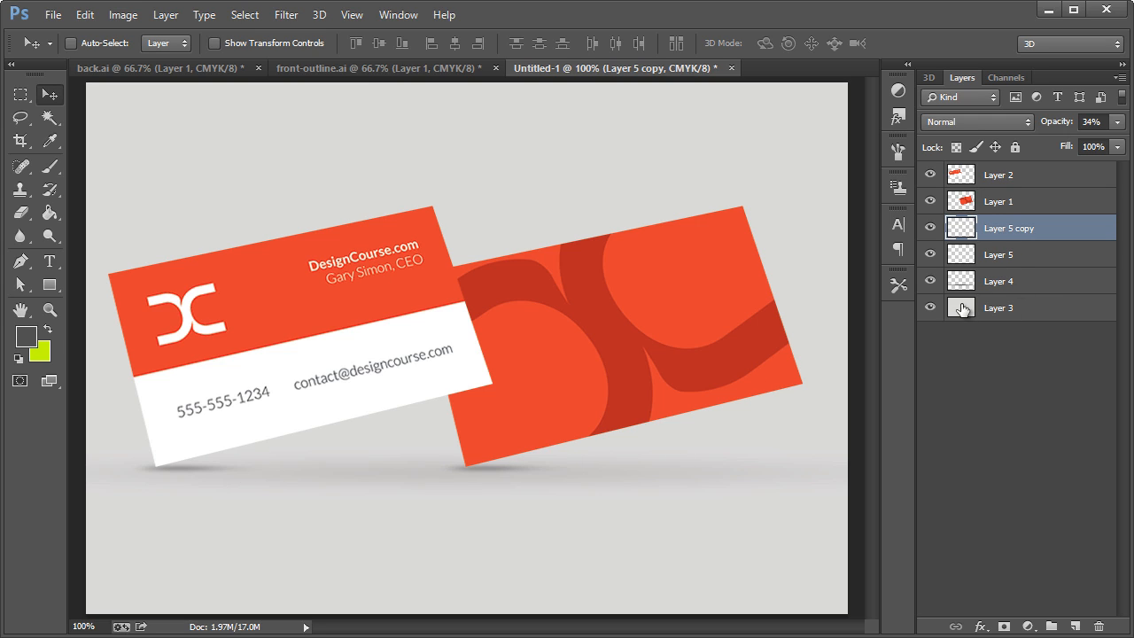
Stretch the front card's contact shadow horizontally so it extends further right beneath the card.
click(997, 259)
key(ctrl+t)
drag(280, 471, 379, 468)
click(62, 111)
key(Return)
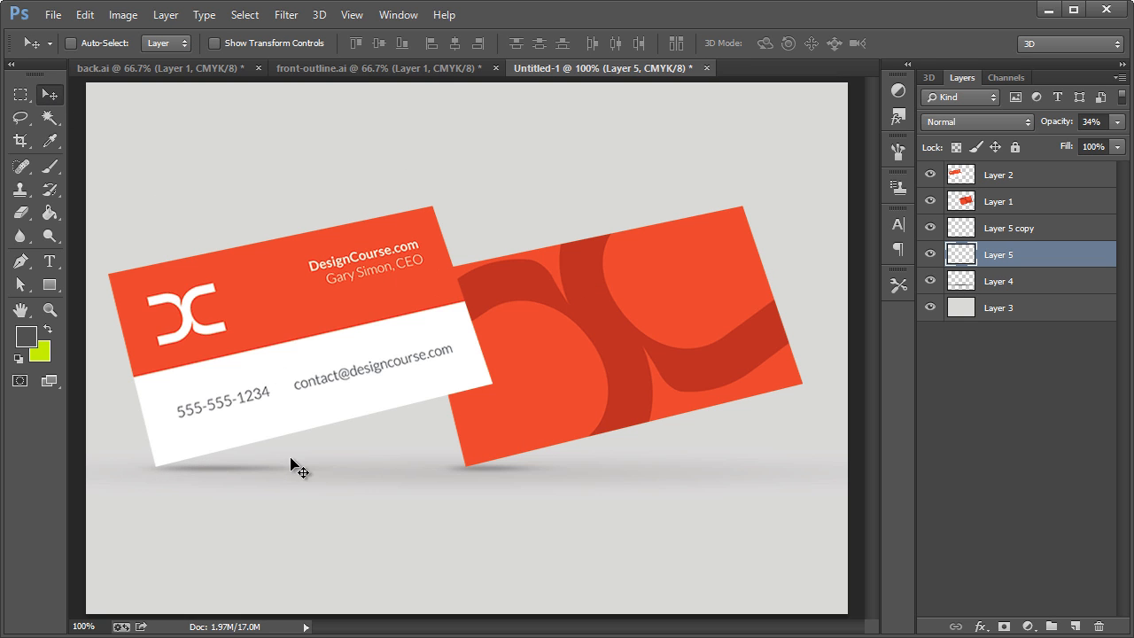
Stretch the back card's contact shadow to the right and nudge it slightly left under the card's lowest corner.
click(1015, 238)
key(ctrl+t)
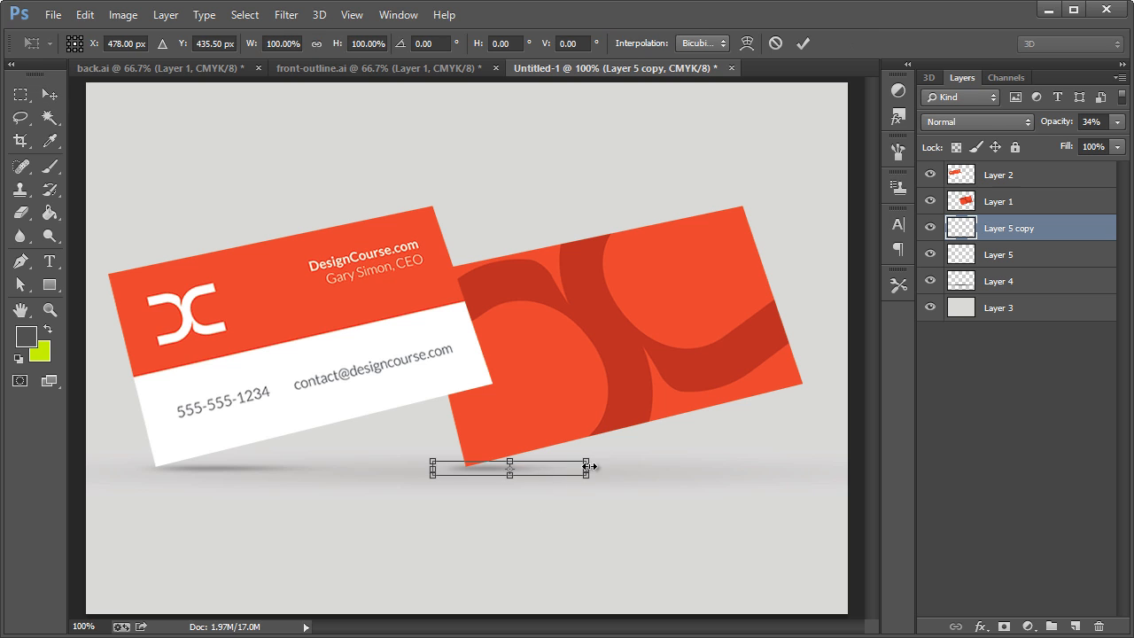
drag(587, 468, 751, 468)
click(49, 94)
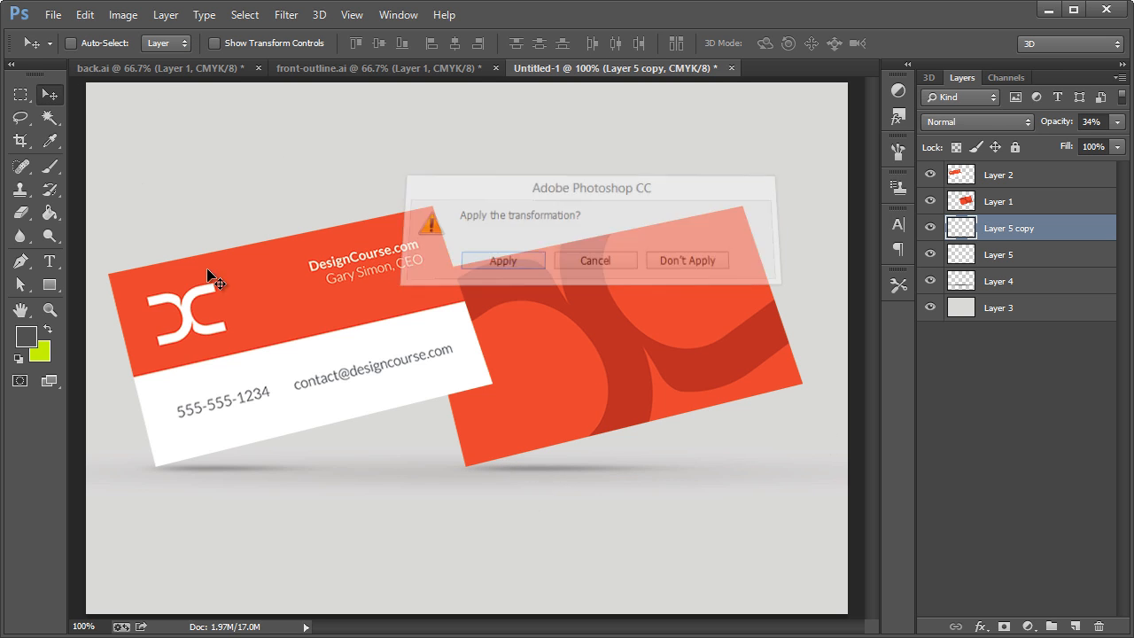
key(Return)
drag(550, 470, 539, 471)
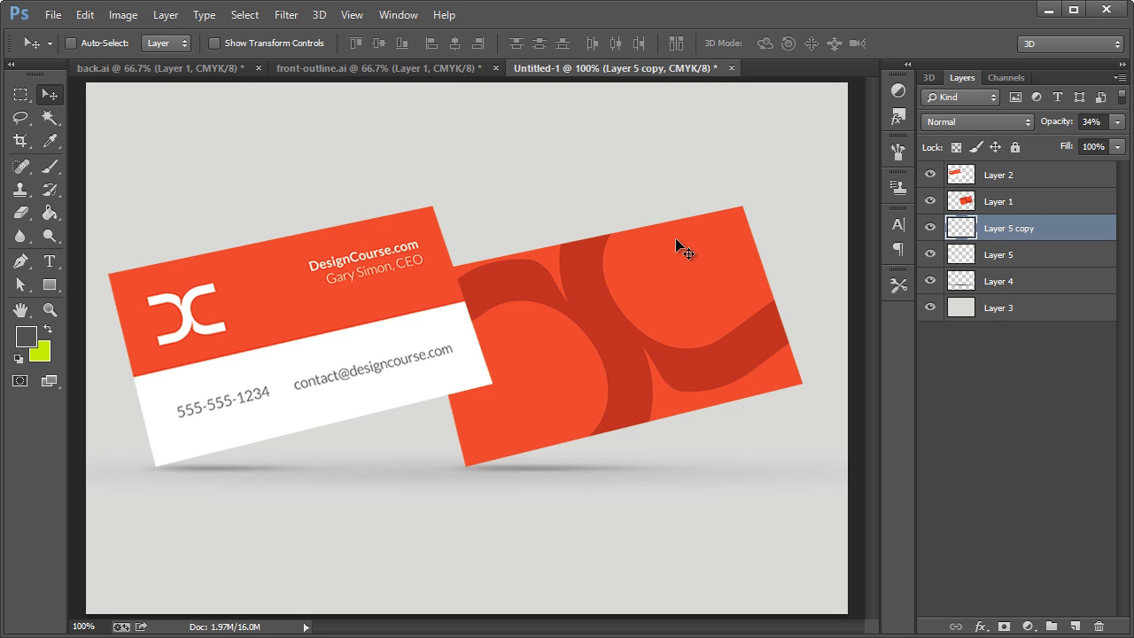
Toggle the front card layer's visibility to identify it and rename the layer "front".
click(1042, 177)
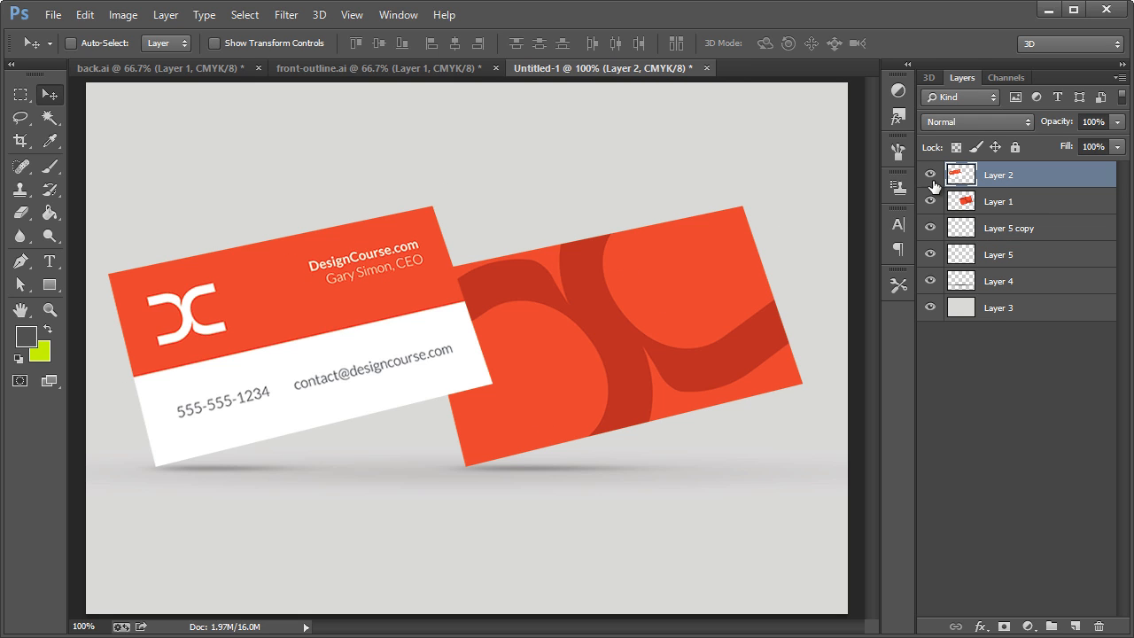
click(929, 176)
click(929, 176)
double_click(1002, 176)
text(front)
key(Return)
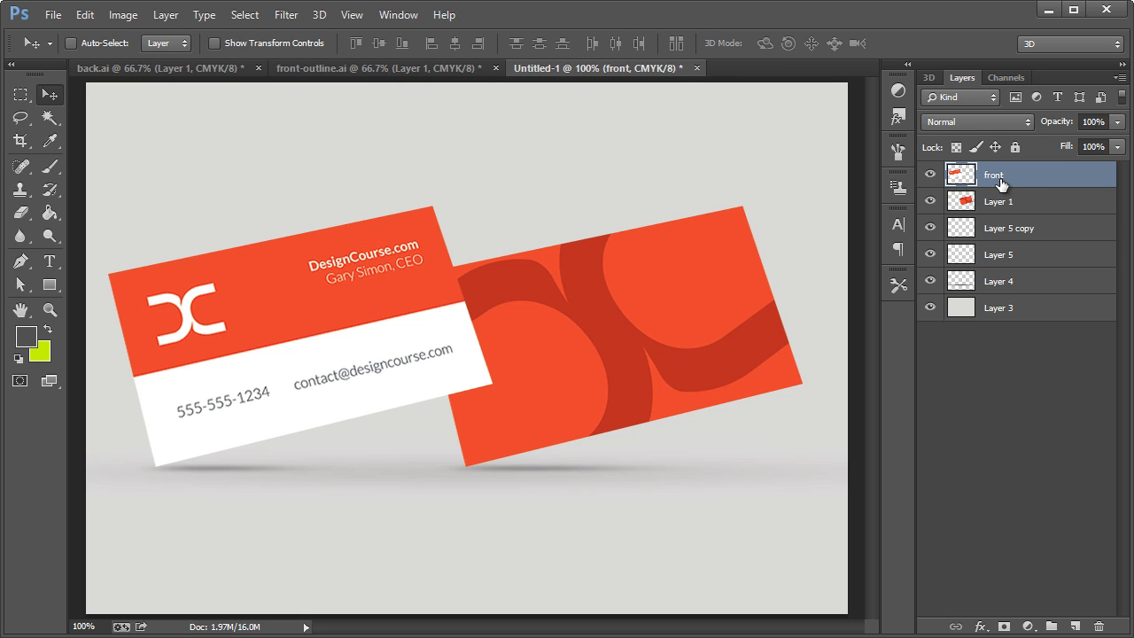
Add a new layer clipped to the "front" layer.
key(ctrl+shift+n)
click(518, 303)
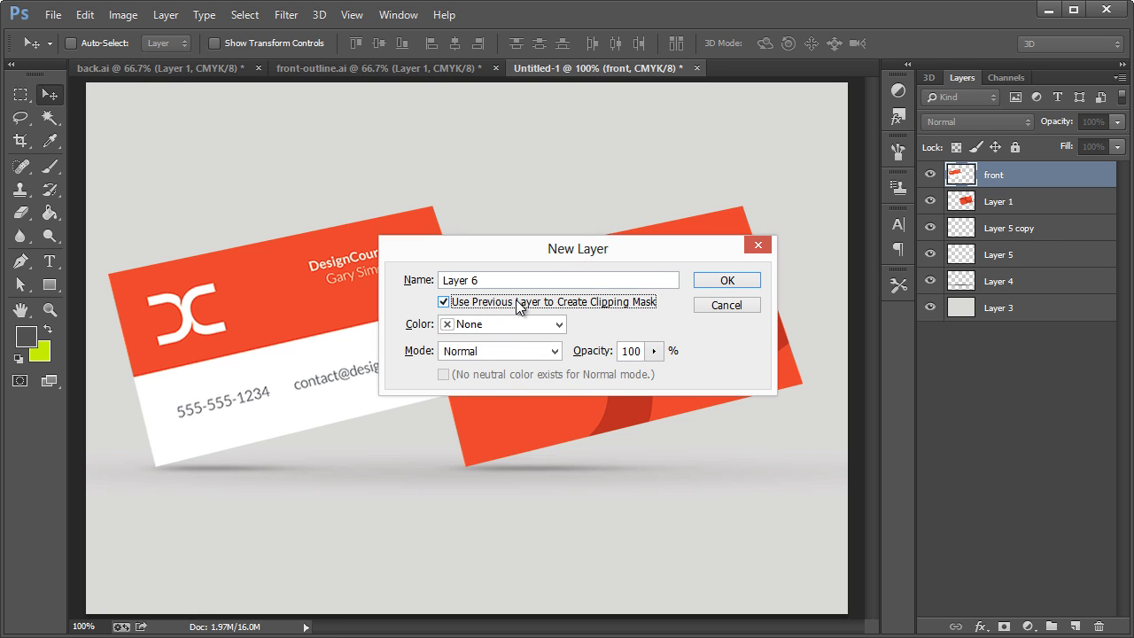
click(737, 283)
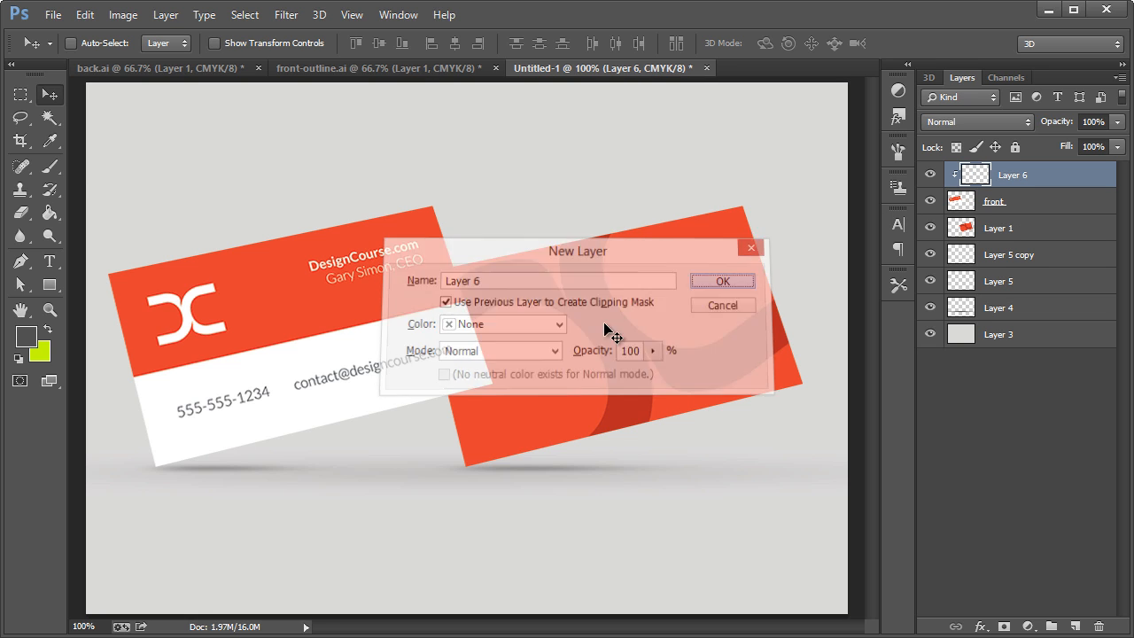
Shade the front card with a near-black-to-transparent linear gradient running diagonally from beyond its upper right to its lower left.
click(54, 167)
click(52, 216)
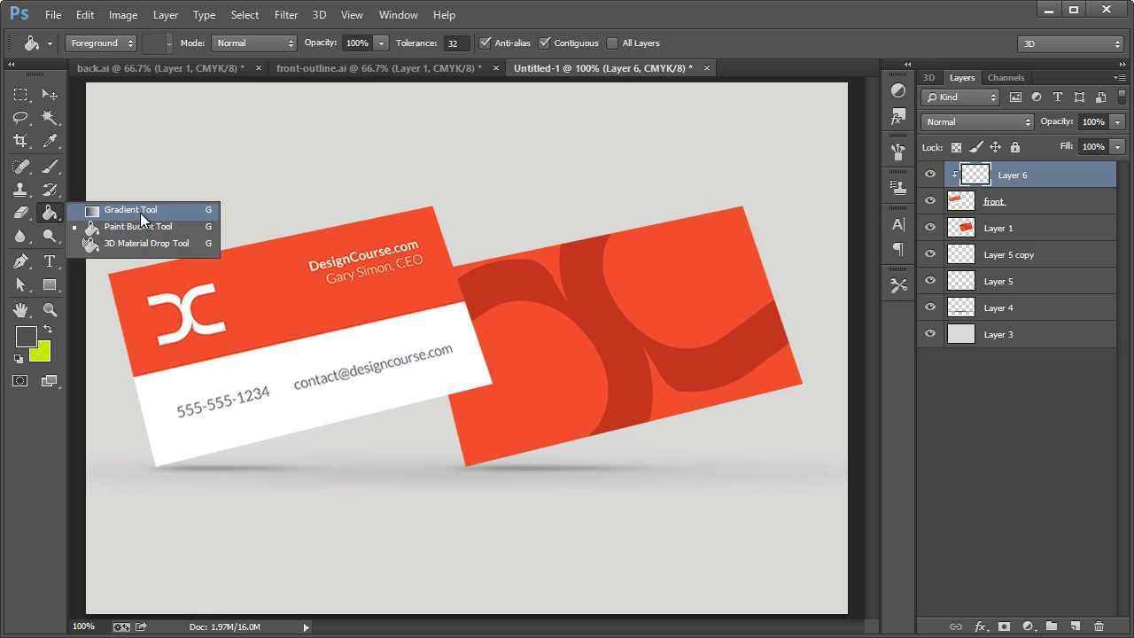
click(140, 213)
click(26, 336)
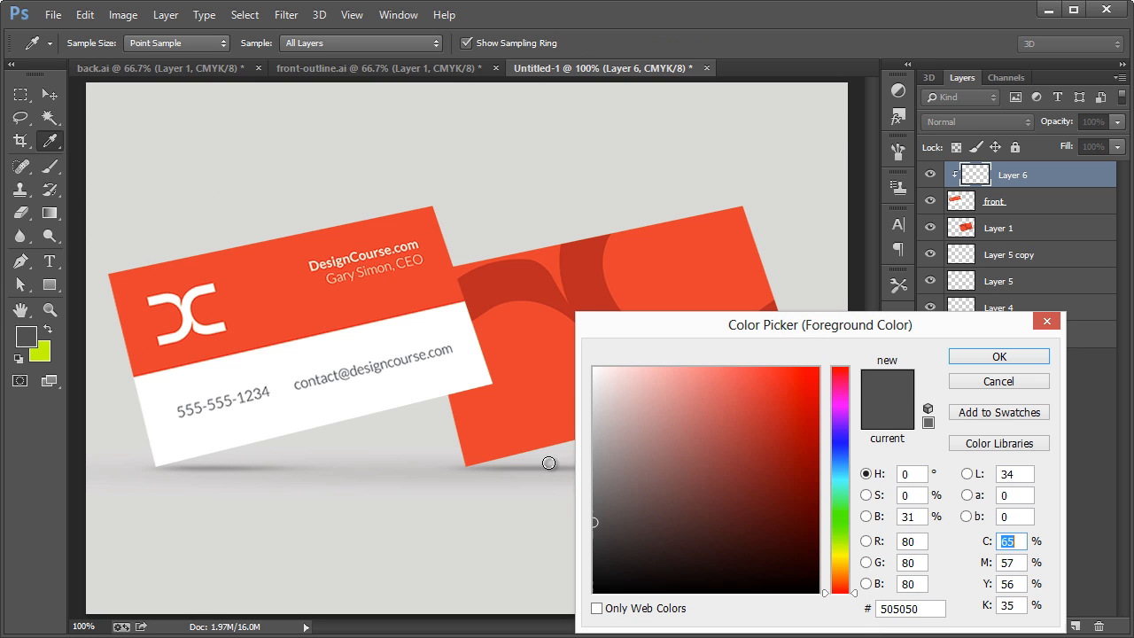
click(594, 574)
click(1020, 357)
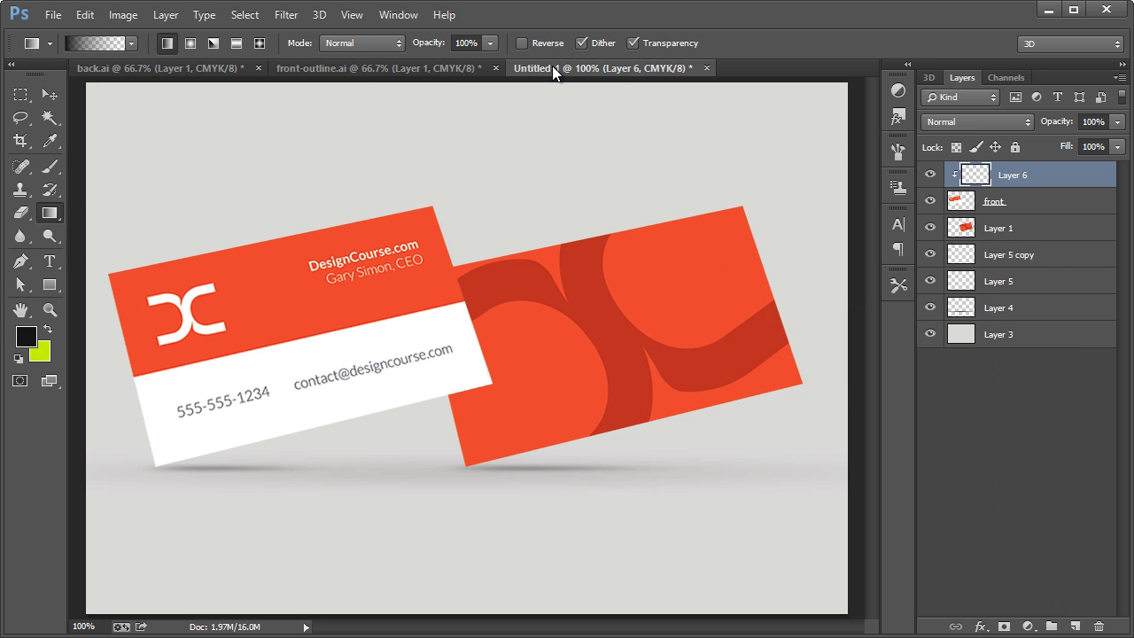
drag(663, 84, 580, 208)
click(131, 46)
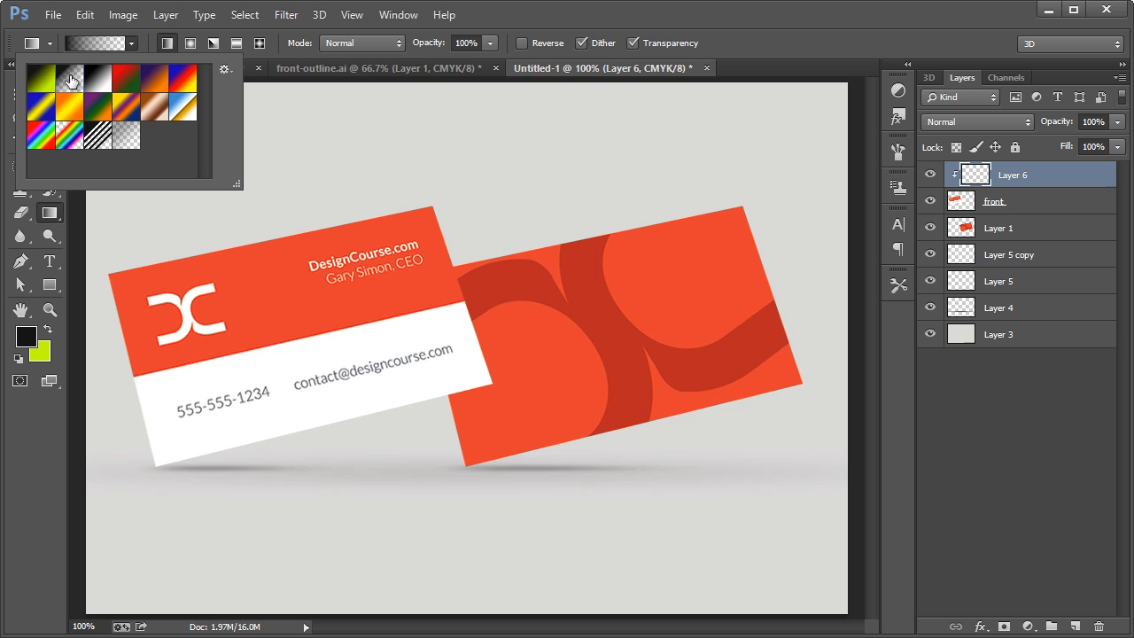
click(139, 40)
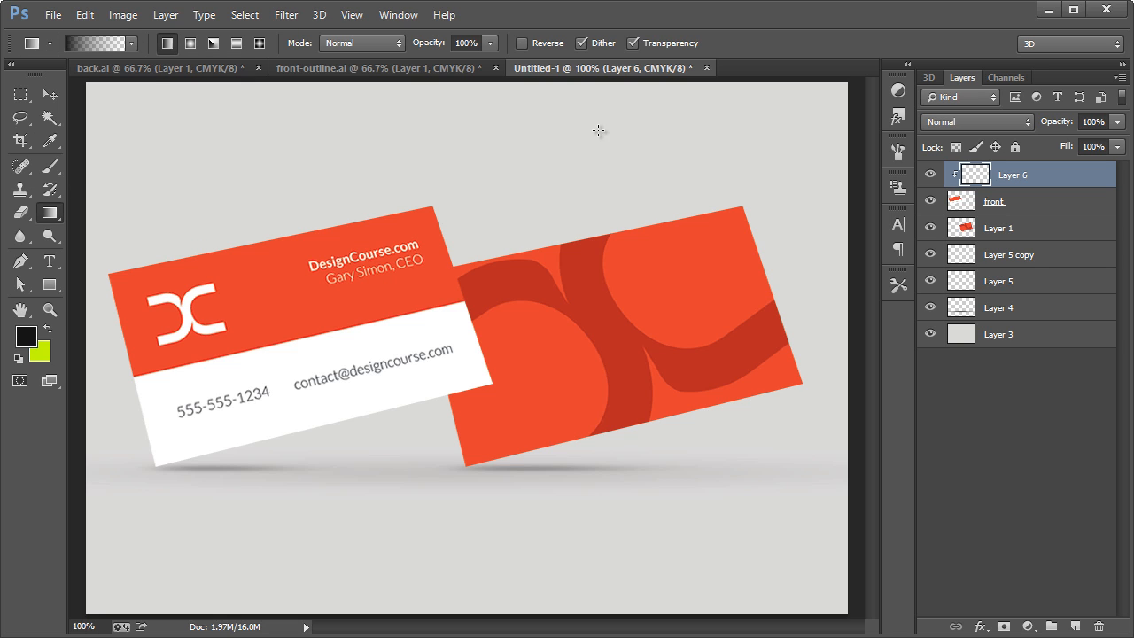
drag(634, 104, 188, 421)
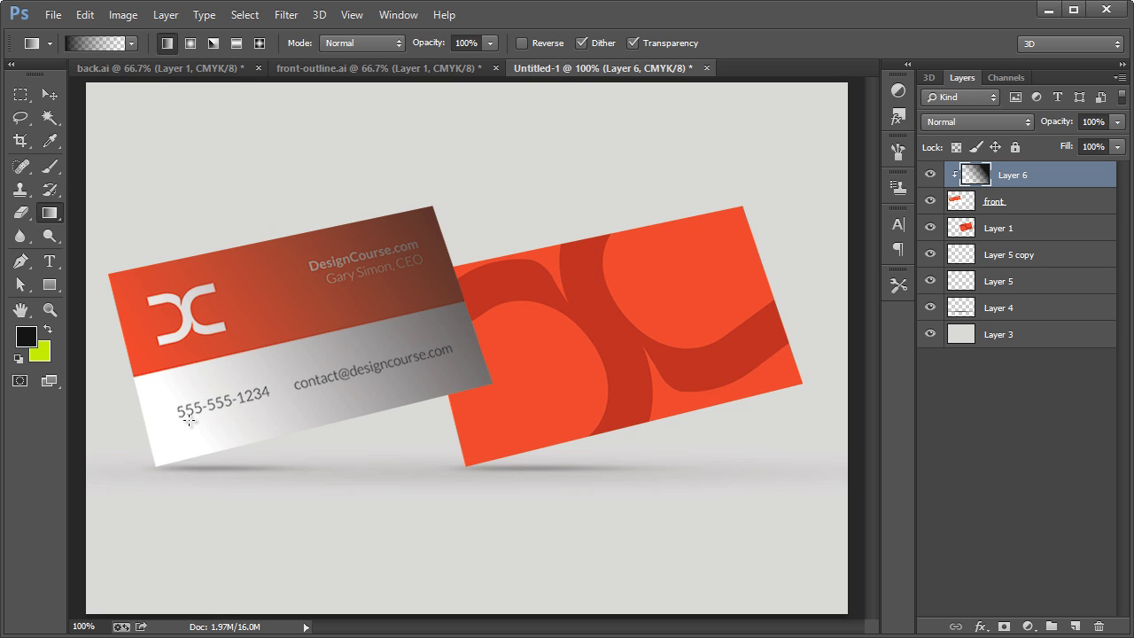
Reduce the opacity of the front card's gradient layer to 22%.
click(1117, 121)
drag(1076, 138, 1047, 138)
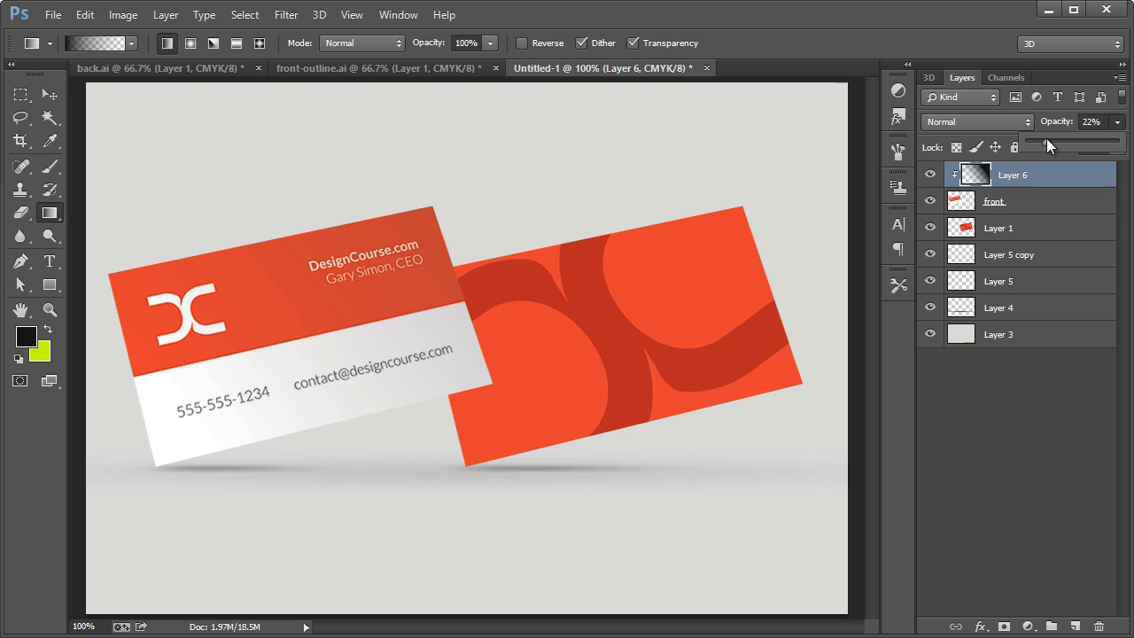
click(1007, 457)
click(1013, 176)
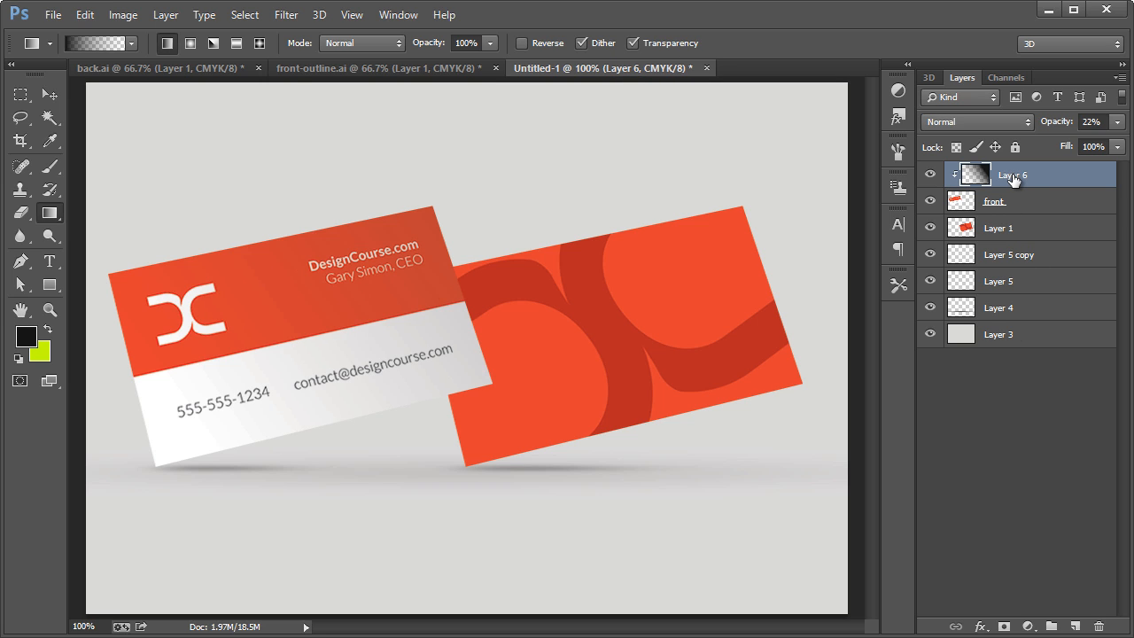
Rename the back card's layer "back".
click(1013, 227)
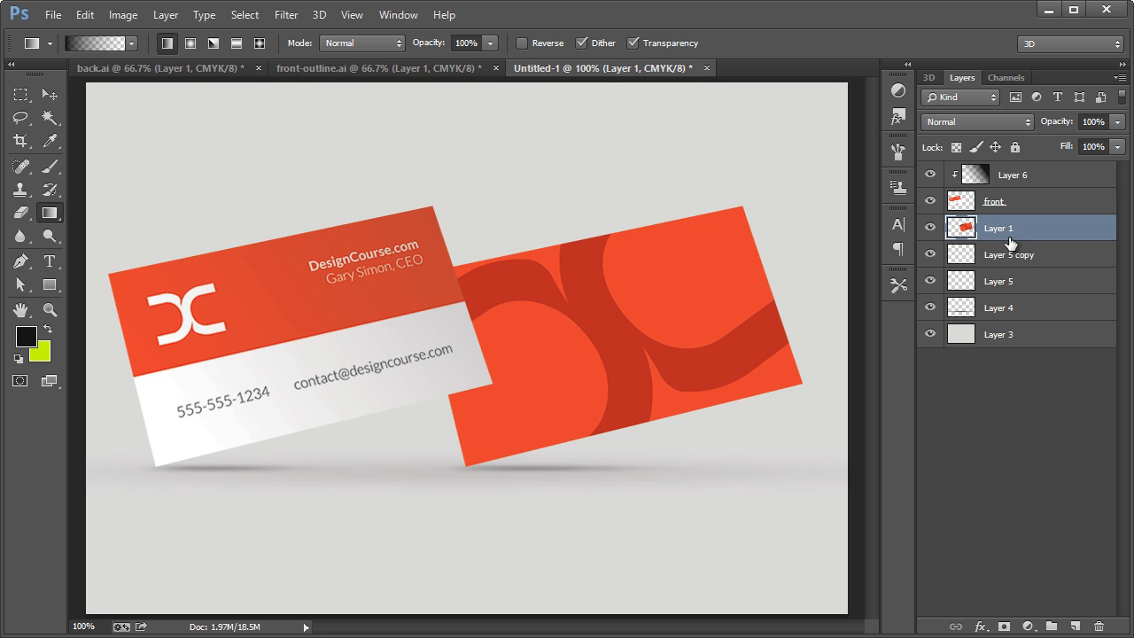
double_click(997, 228)
text(back)
key(Return)
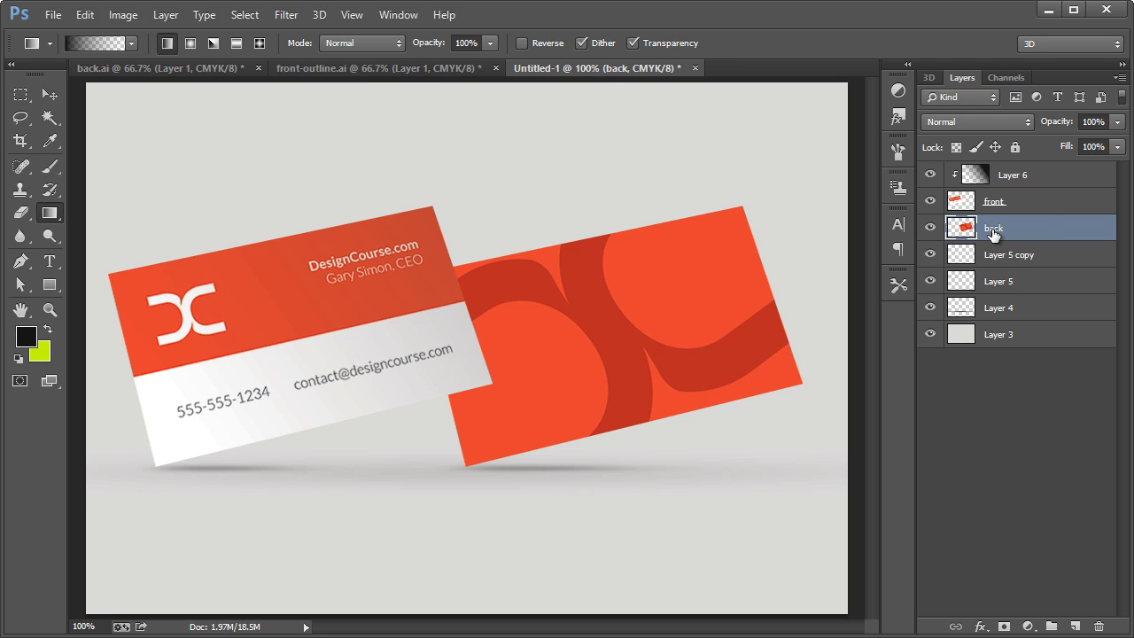
Add a new layer clipped to the "back" layer.
key(ctrl+shift+n)
key(alt+p)
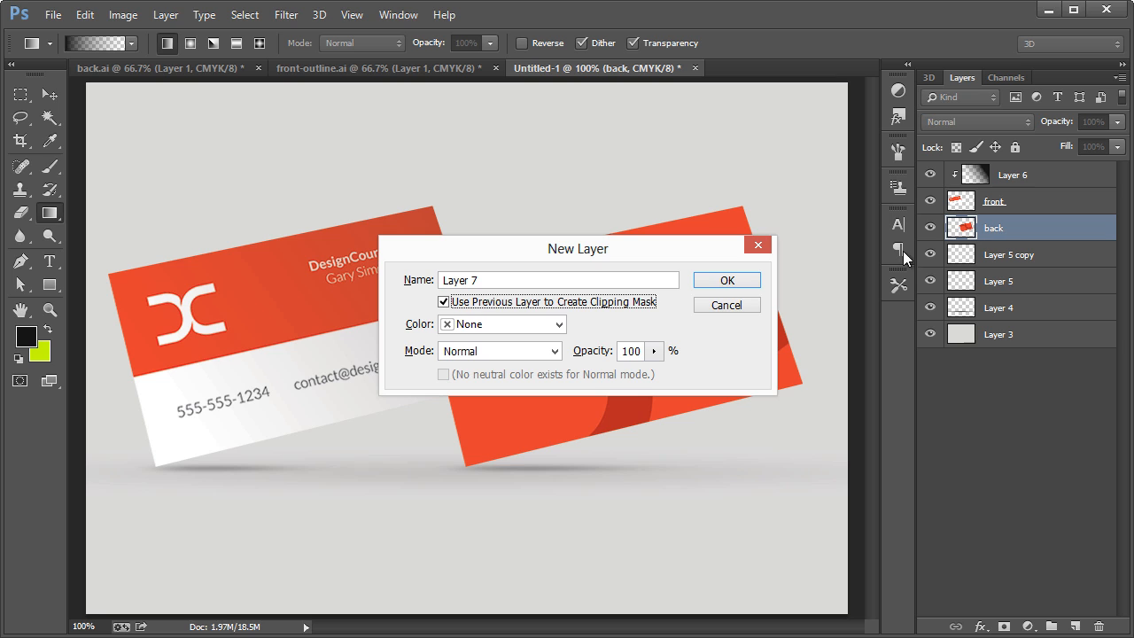
click(723, 282)
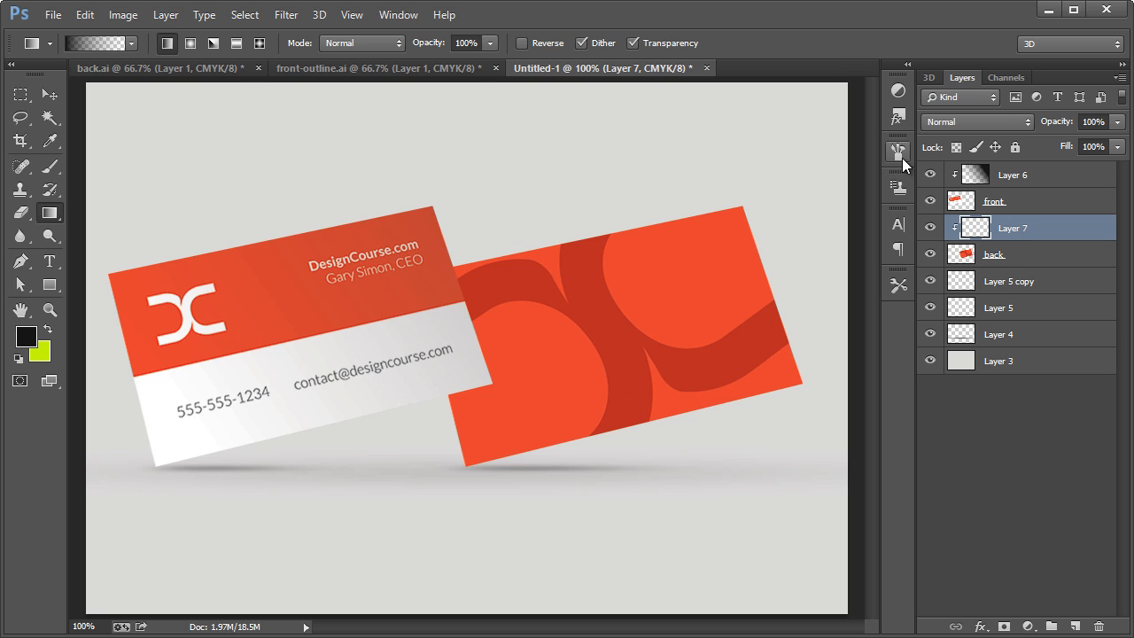
Draw a near-black-to-transparent gradient from the upper right across the back card and reduce its layer's opacity to 32%.
drag(826, 108, 537, 339)
drag(1117, 121, 1056, 147)
click(1029, 490)
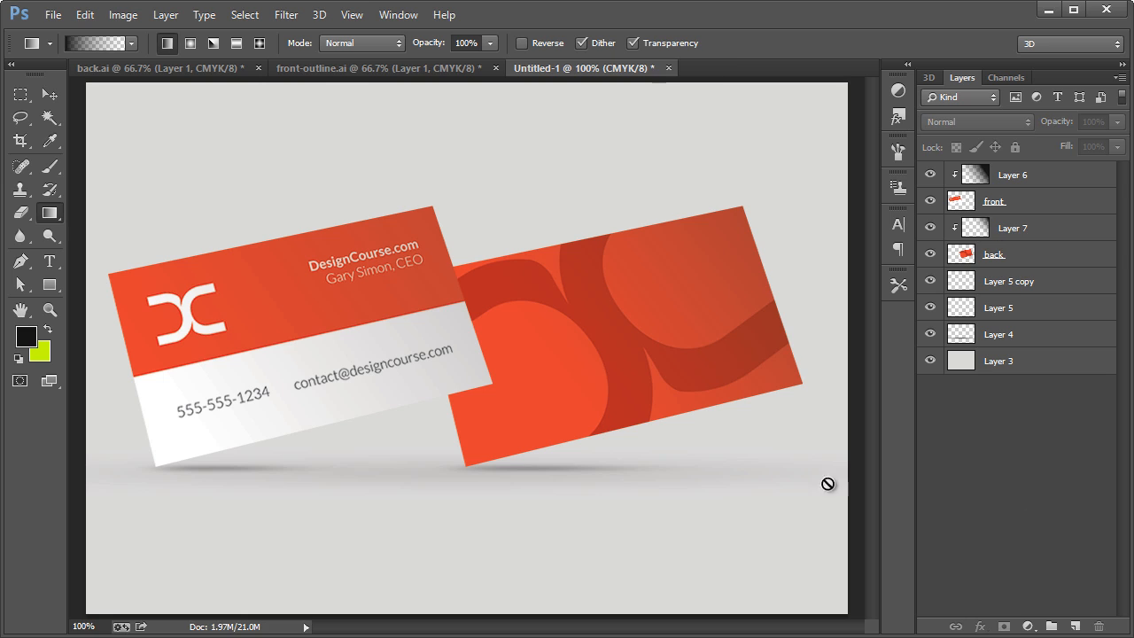
Add another new layer above the back card's gradient layer, clipped to the "back" layer.
click(1023, 235)
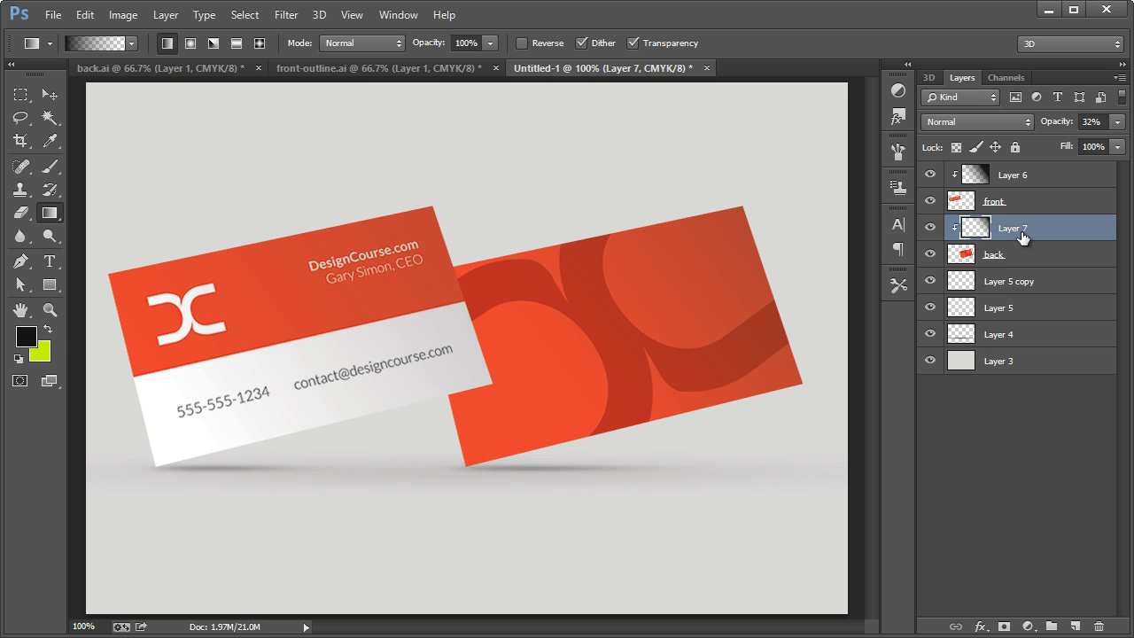
key(ctrl+shift+n)
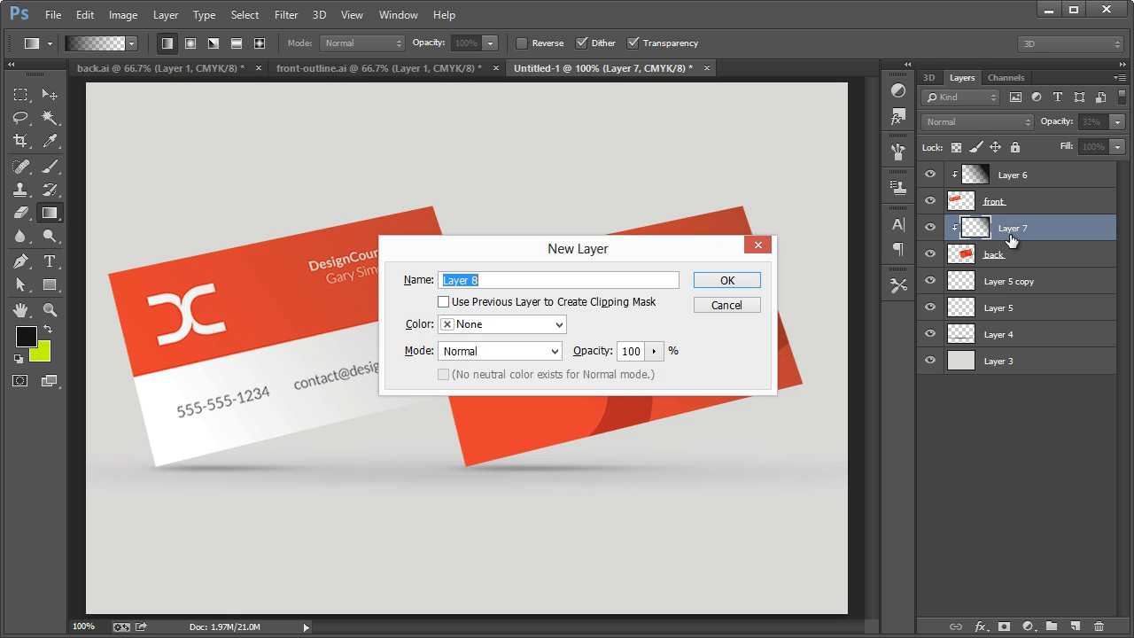
click(521, 304)
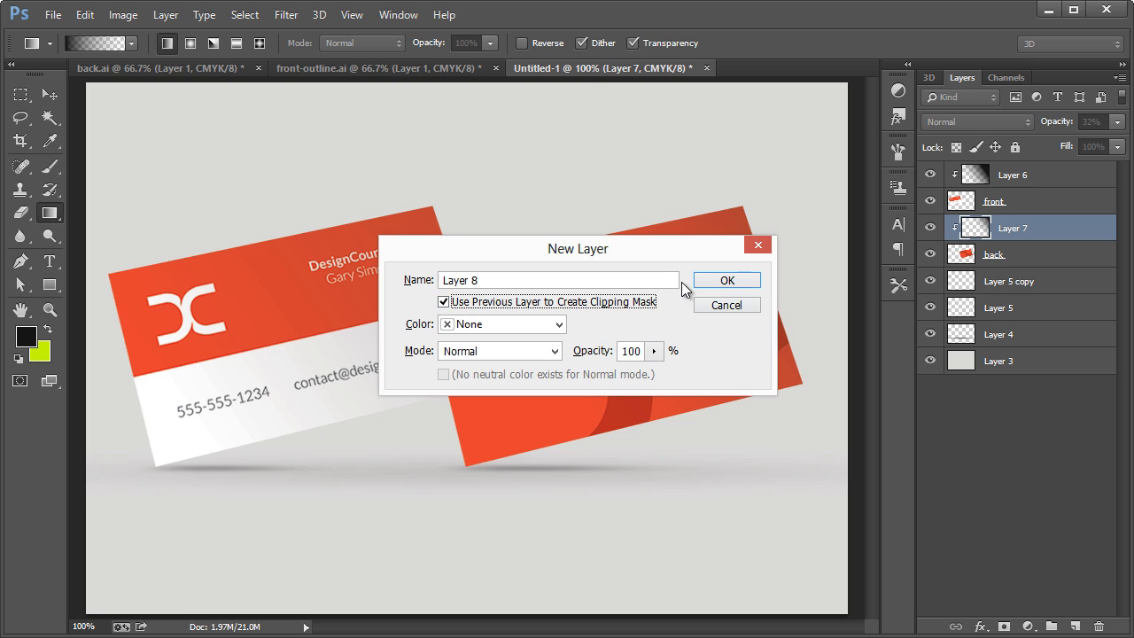
click(737, 281)
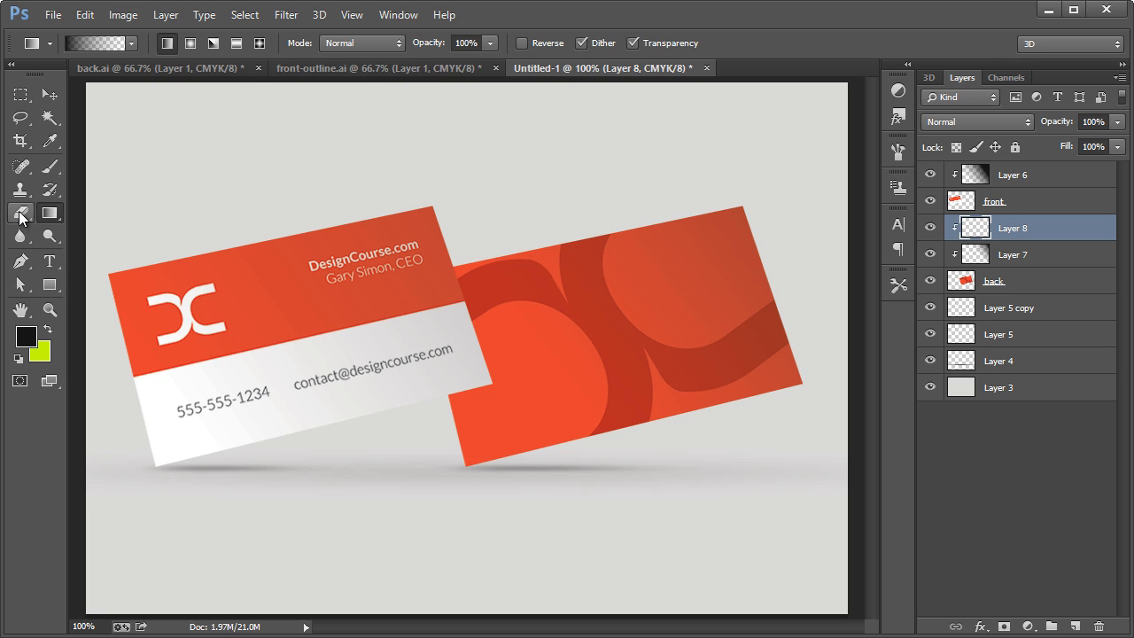
Try painting a soft near-black shadow on the back card along the front card's overlapping edge with a 64 px brush.
click(49, 165)
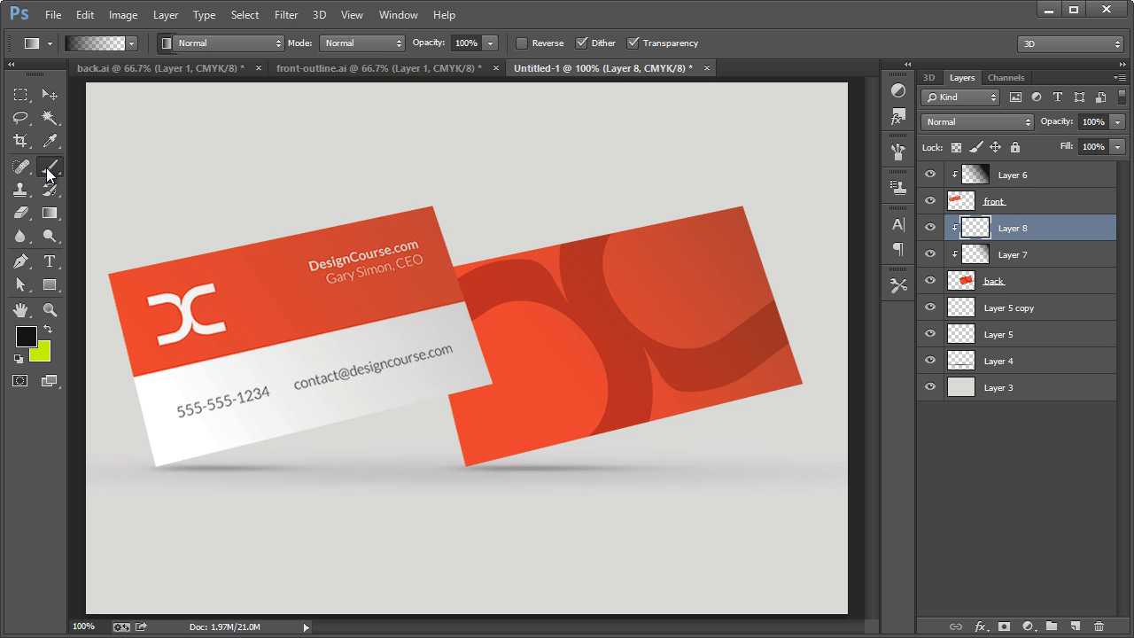
click(94, 42)
drag(165, 99, 133, 96)
click(586, 42)
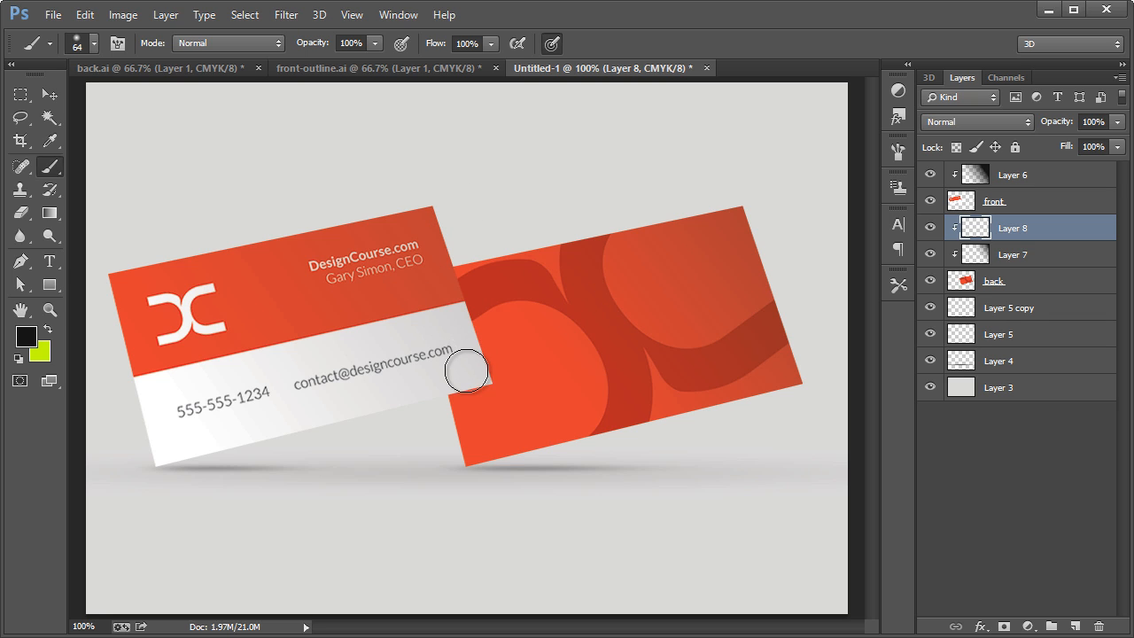
mouse_move(458, 372)
mouse_down()
mouse_move(459, 266)
mouse_move(453, 337)
mouse_up()
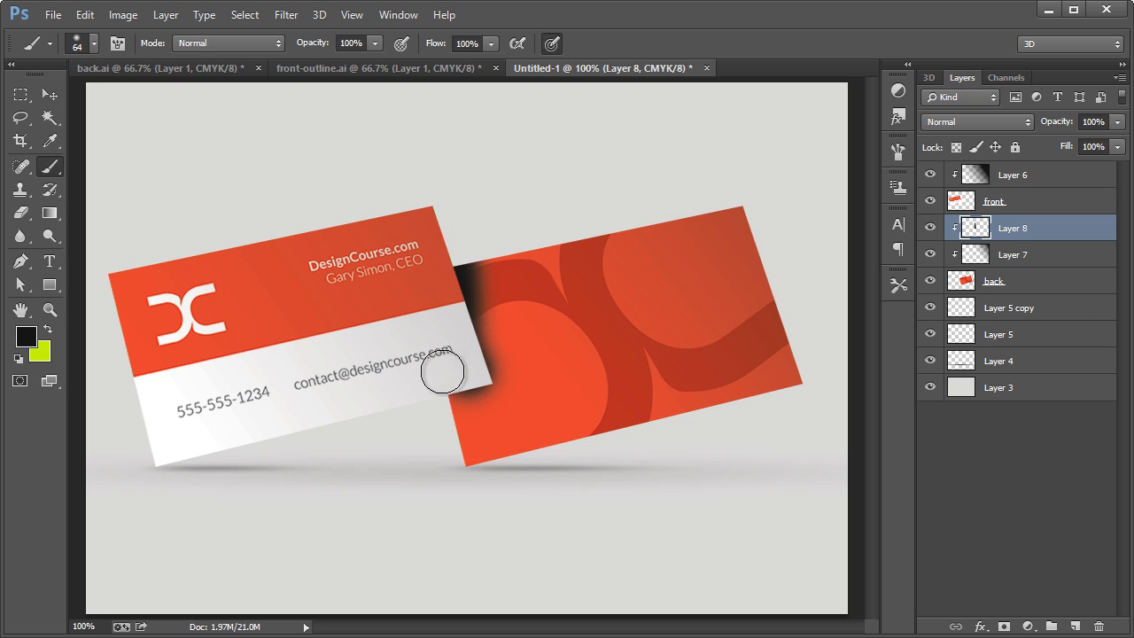
key(ctrl+z)
Draw a near-black Pen shape about 118 × 178 px along the front card's overlapping edge, clipped to the back card, and rasterize its layer.
click(30, 263)
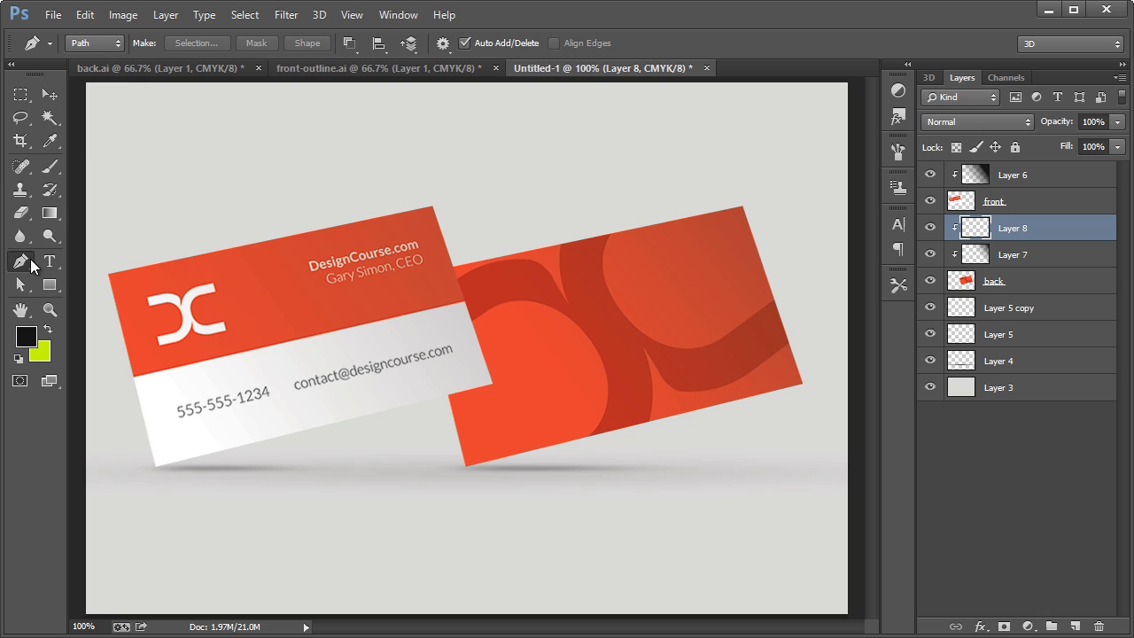
click(94, 43)
click(92, 60)
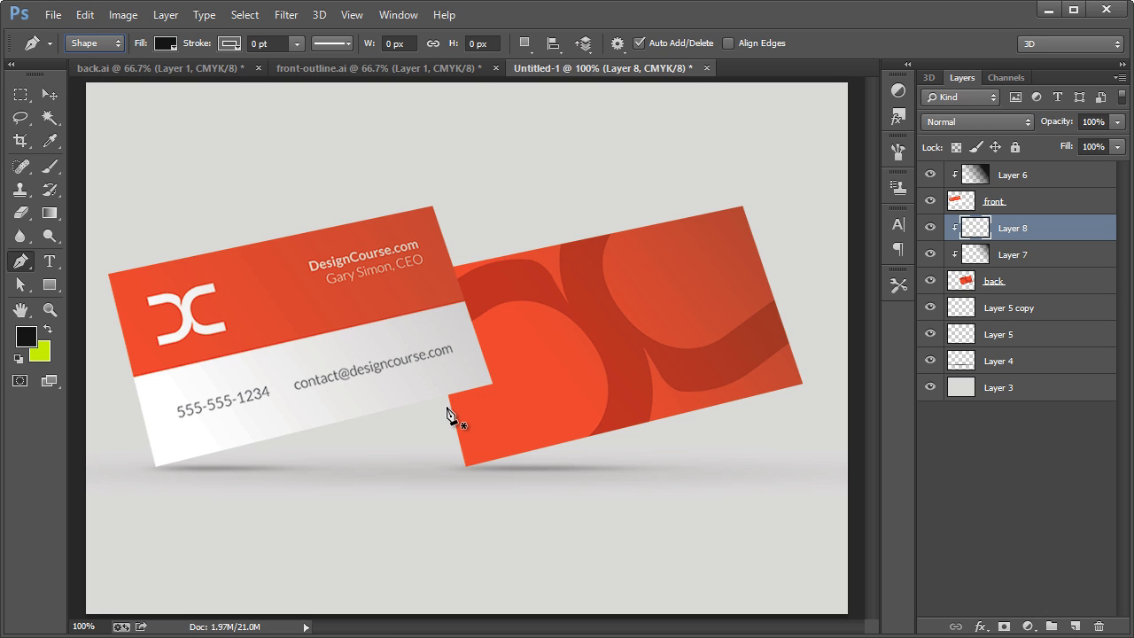
click(445, 406)
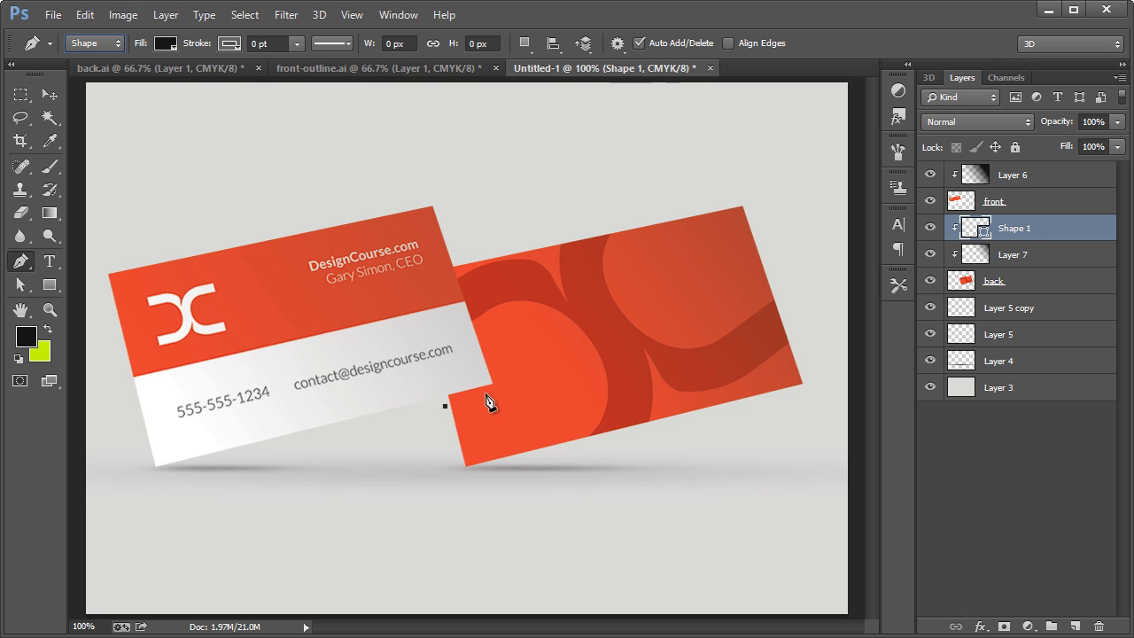
click(502, 388)
click(435, 251)
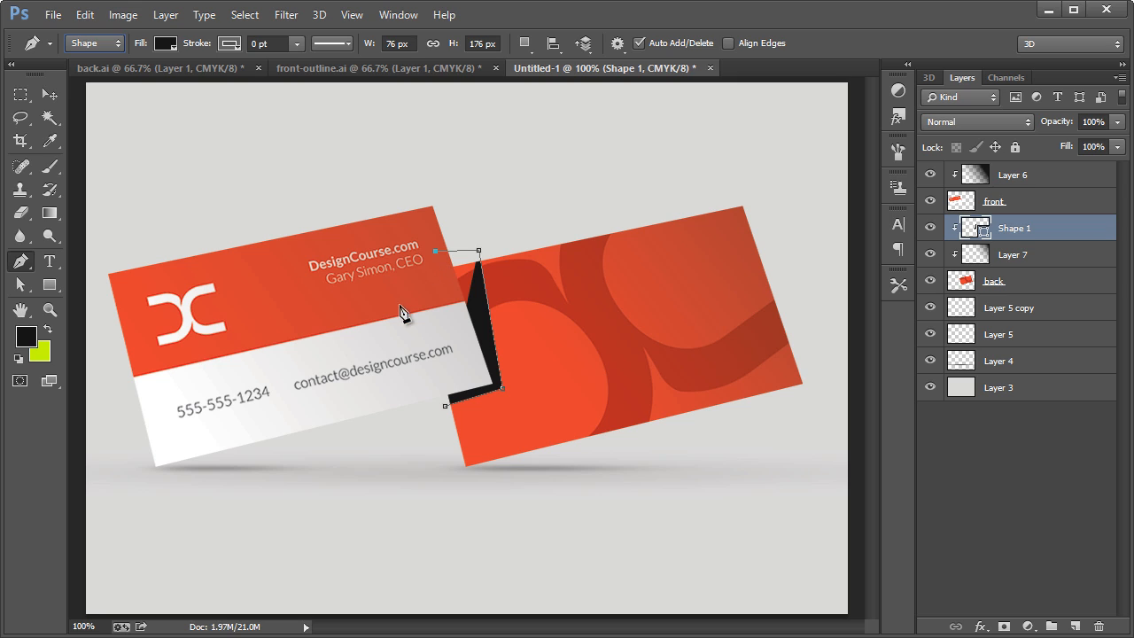
click(404, 317)
drag(445, 406, 544, 393)
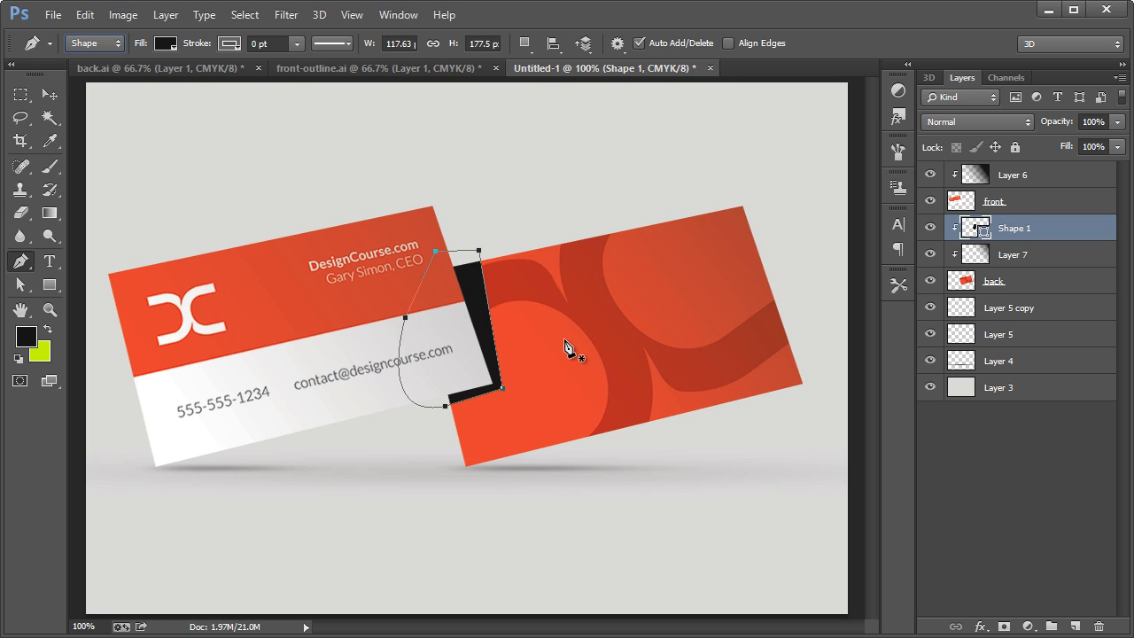
key(Return)
right_click(1022, 232)
click(892, 125)
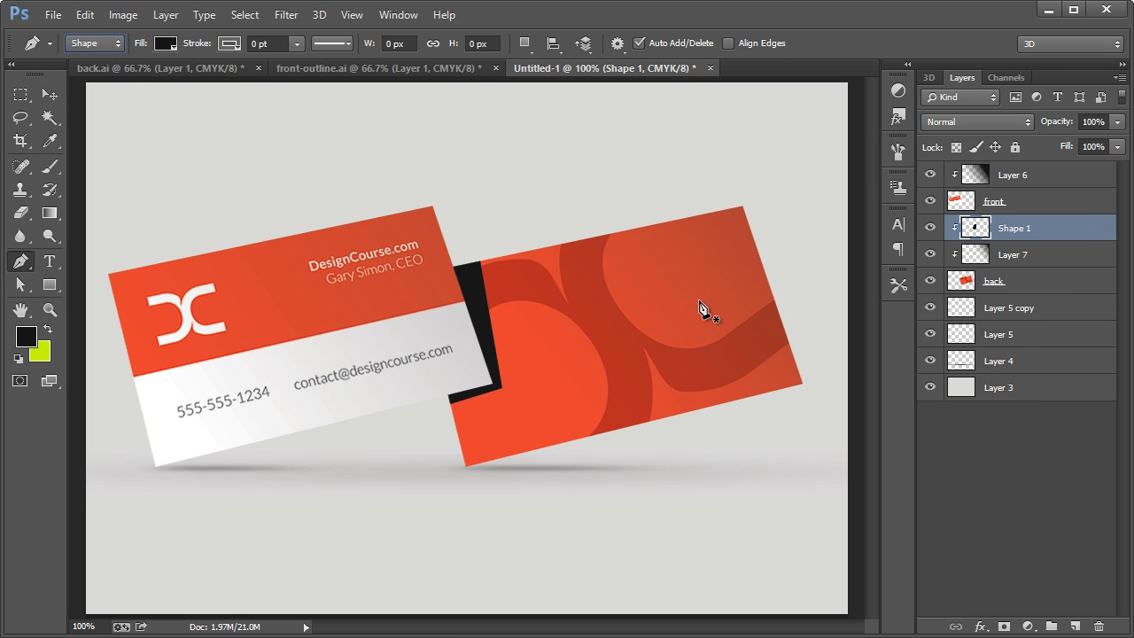
Soften the black shape's edges beside the front card using the Blur tool at 135 px and 100% strength.
click(288, 17)
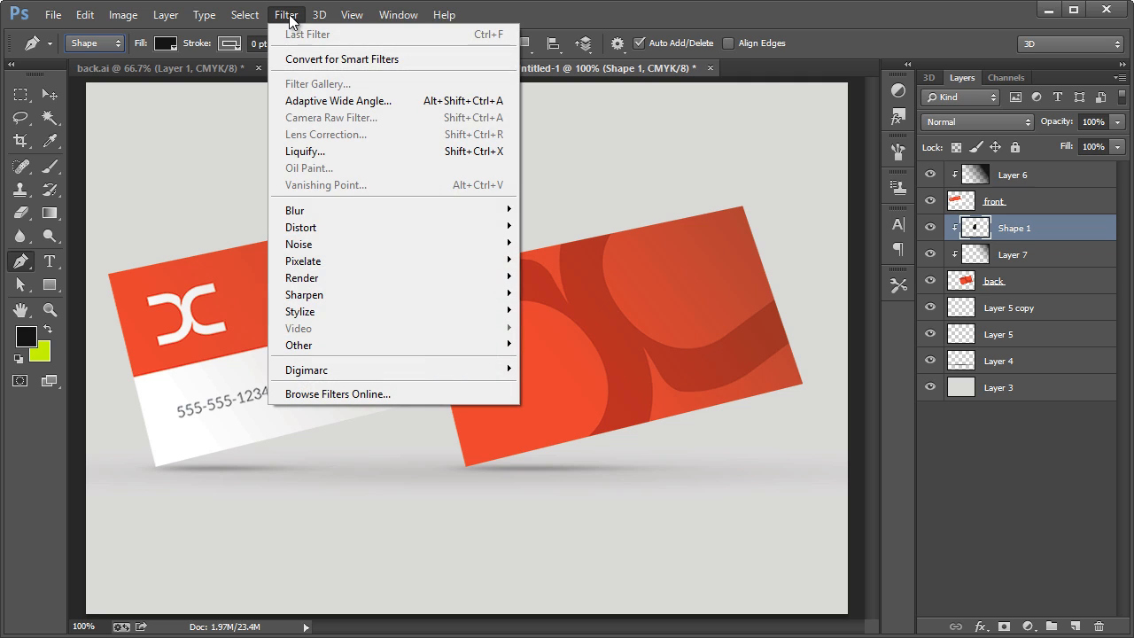
click(289, 17)
click(20, 235)
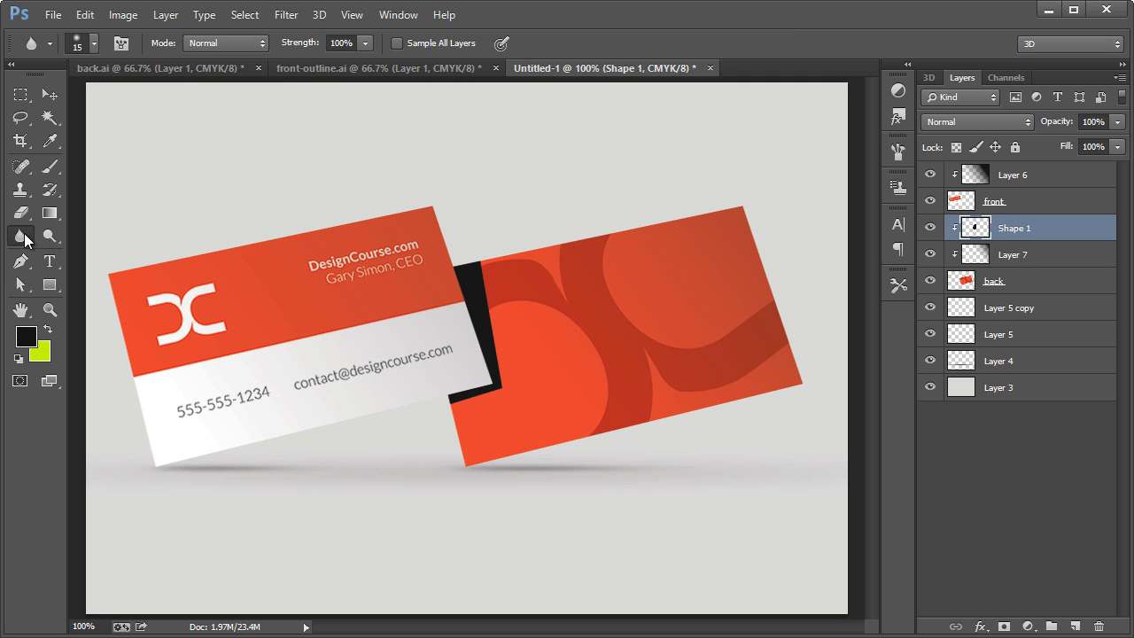
right_click(27, 238)
click(64, 230)
click(95, 44)
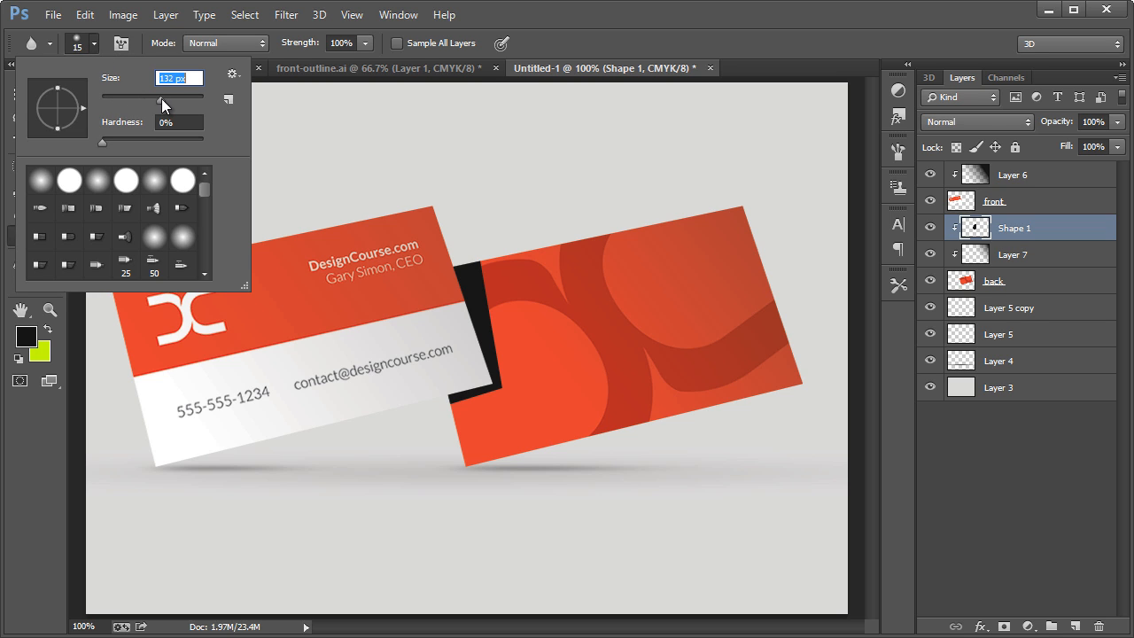
drag(161, 98, 163, 99)
click(633, 59)
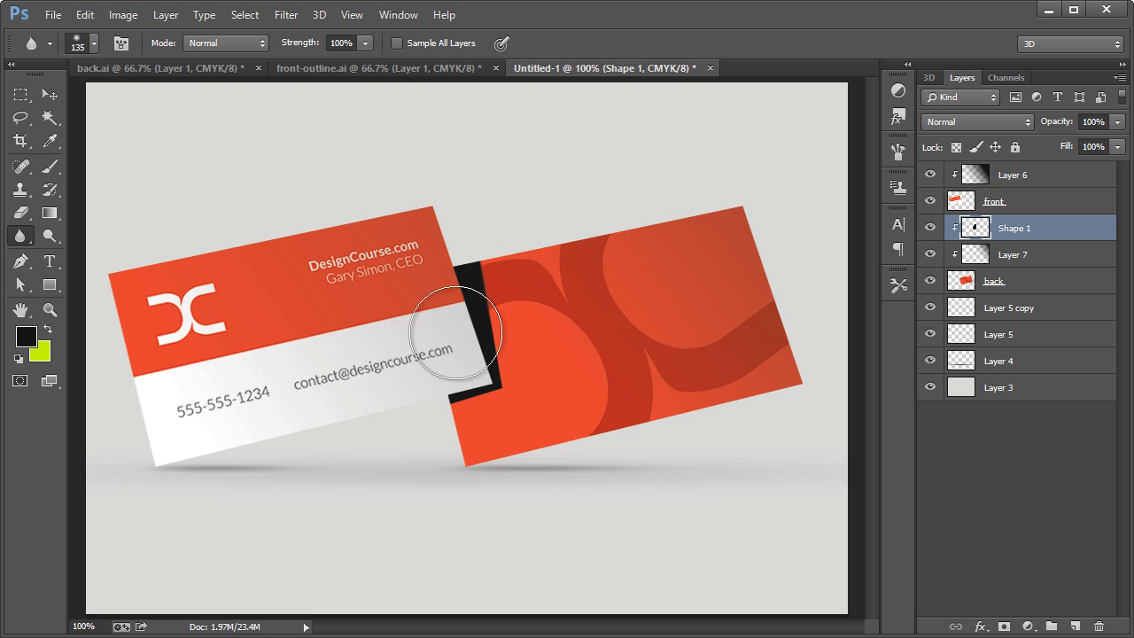
mouse_move(455, 332)
mouse_down()
mouse_move(522, 273)
mouse_move(492, 269)
mouse_move(429, 305)
mouse_move(497, 294)
mouse_move(453, 327)
mouse_move(482, 318)
mouse_move(461, 342)
mouse_move(513, 338)
mouse_move(444, 391)
mouse_move(478, 389)
mouse_move(451, 354)
mouse_move(481, 365)
mouse_move(495, 293)
mouse_move(441, 288)
mouse_up()
Reduce the opacity of the overlap shadow's layer to 18%.
click(1116, 122)
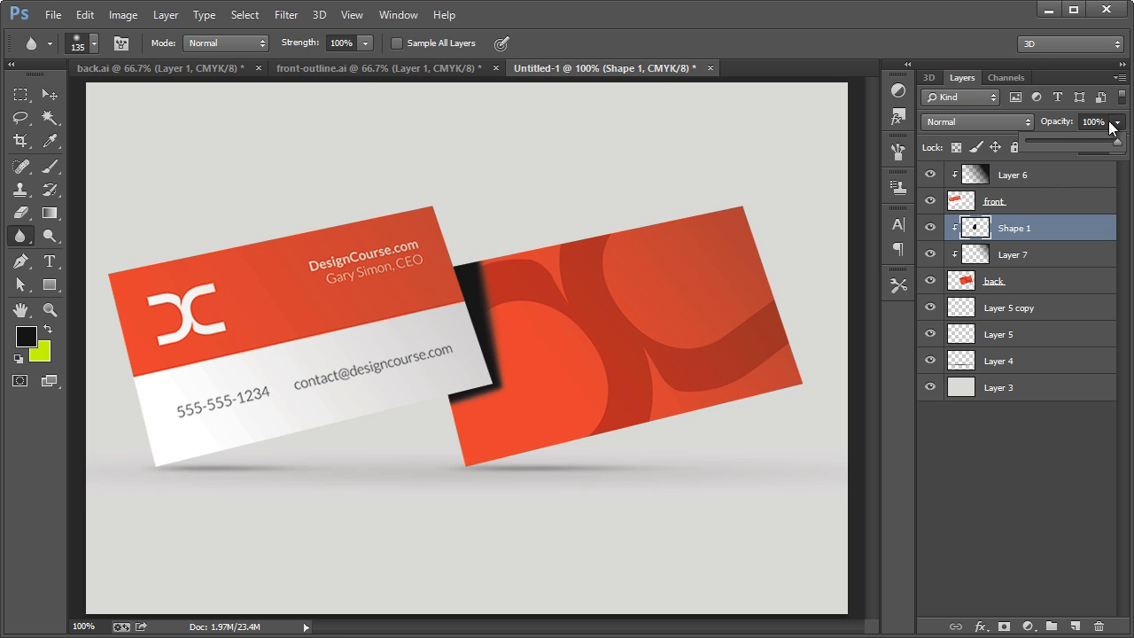
drag(1117, 141, 1042, 140)
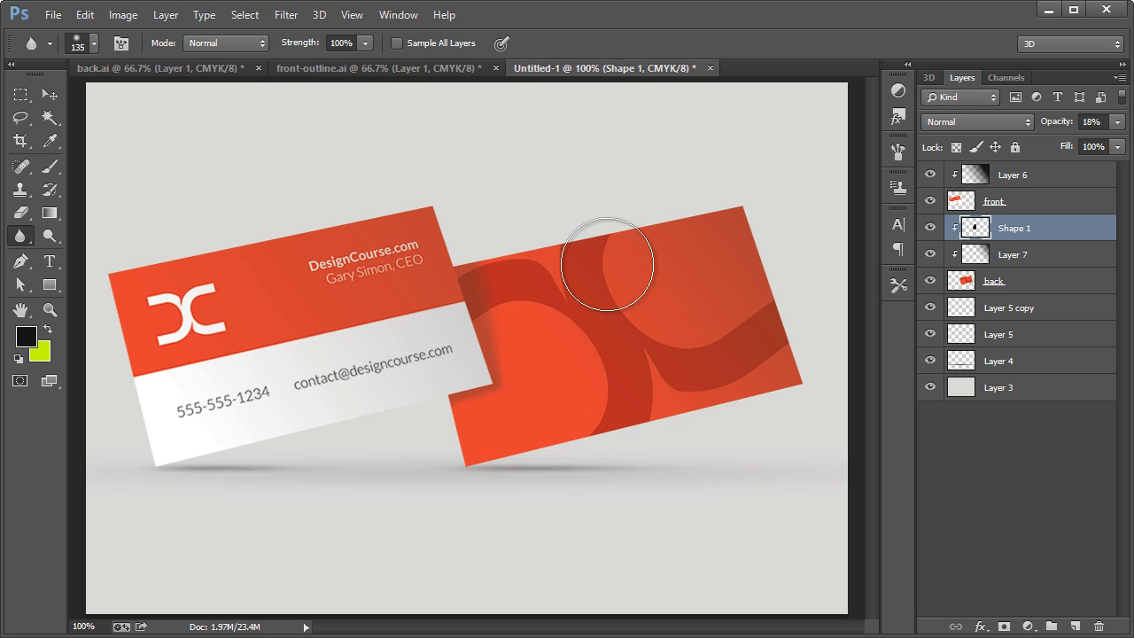
key(e)
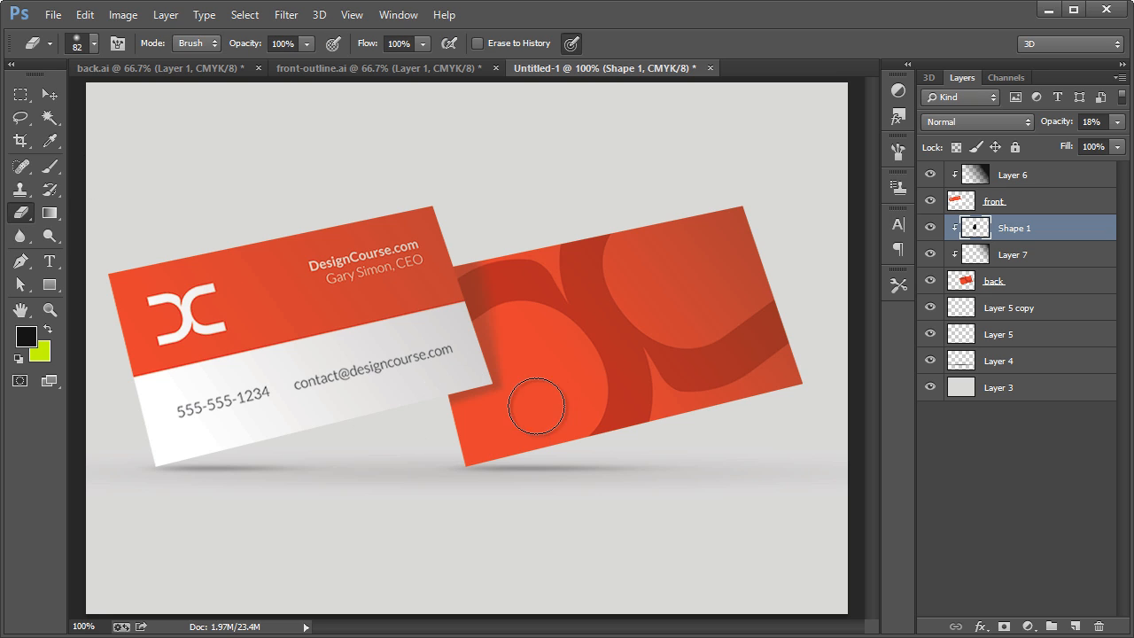
click(50, 95)
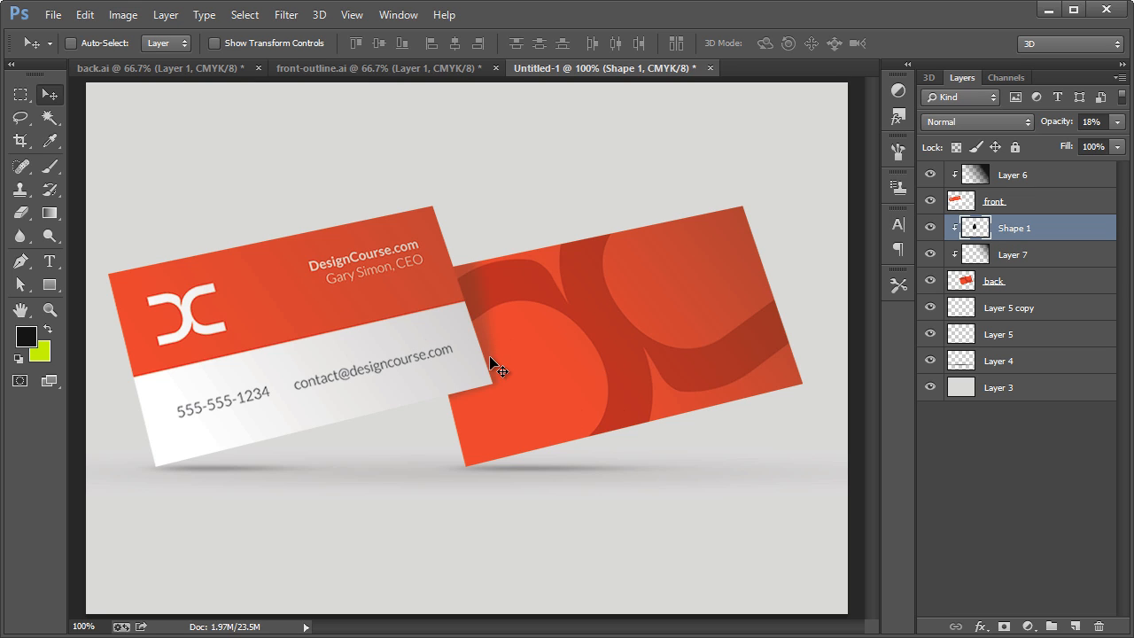
Examine the overlap shadow and the whole card composition at a reduced view scale.
click(55, 309)
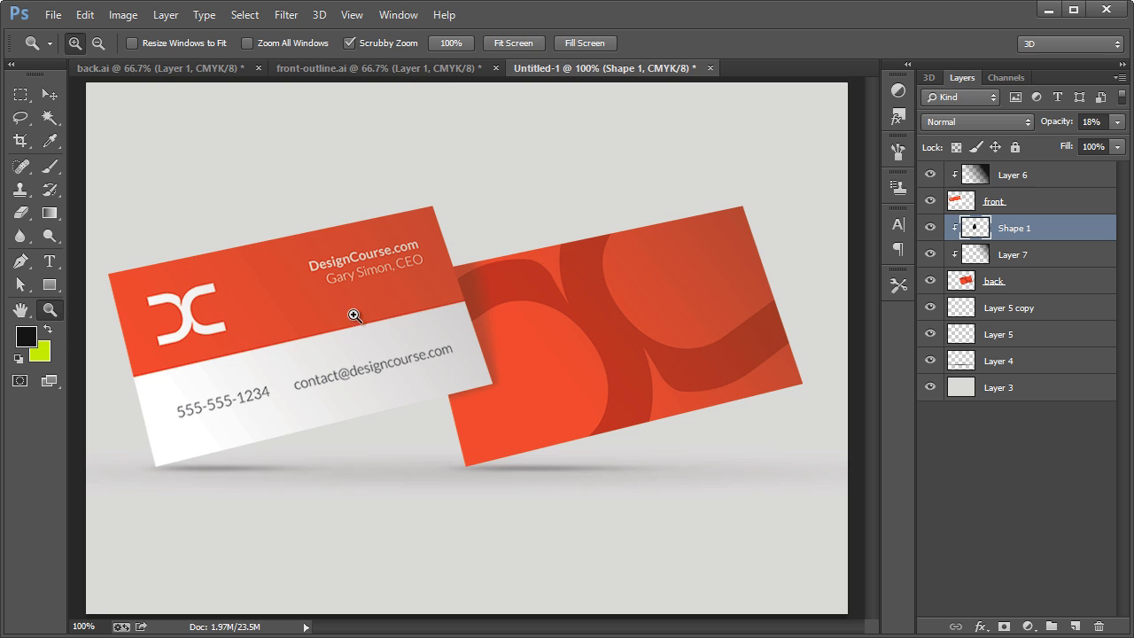
alt+click(475, 323)
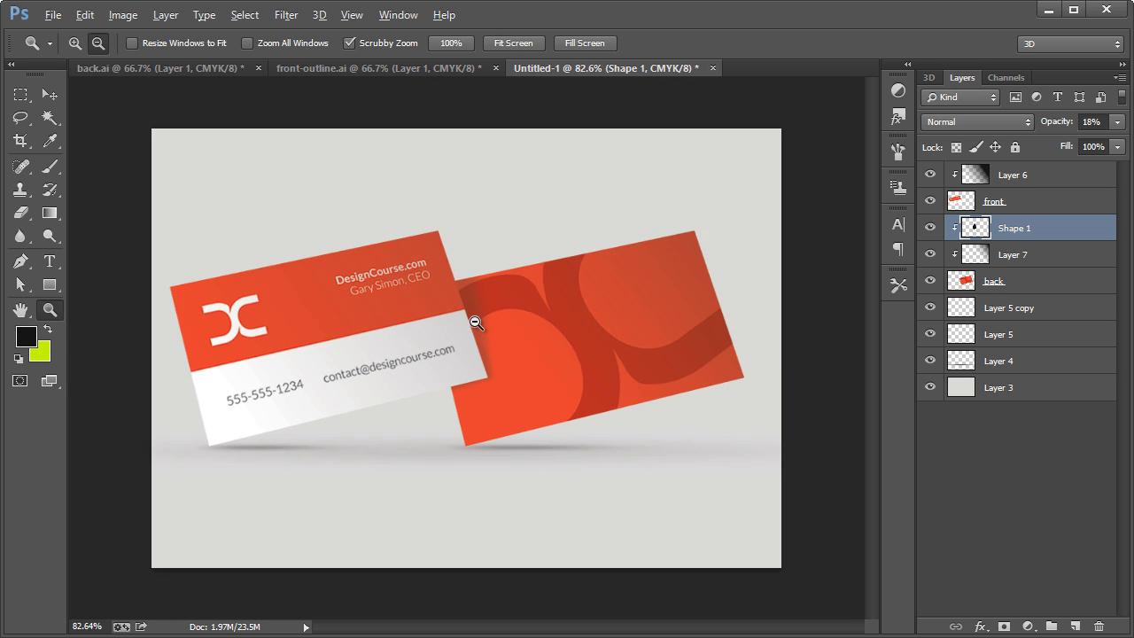
scroll(476, 322, up, 3)
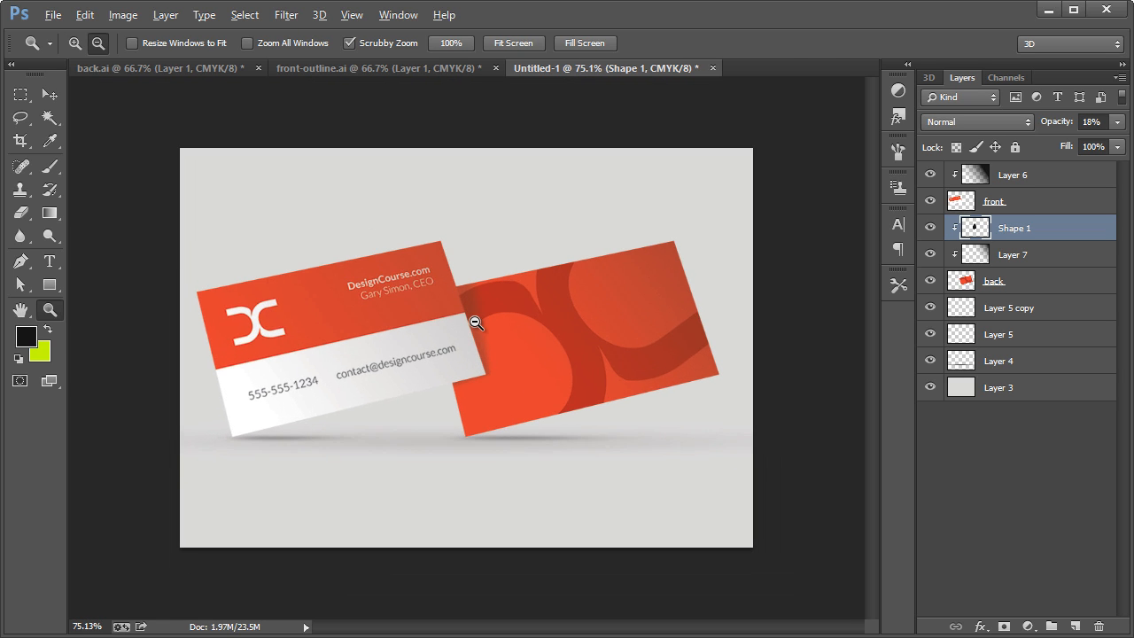
scroll(476, 330, up, 1)
key(alt)
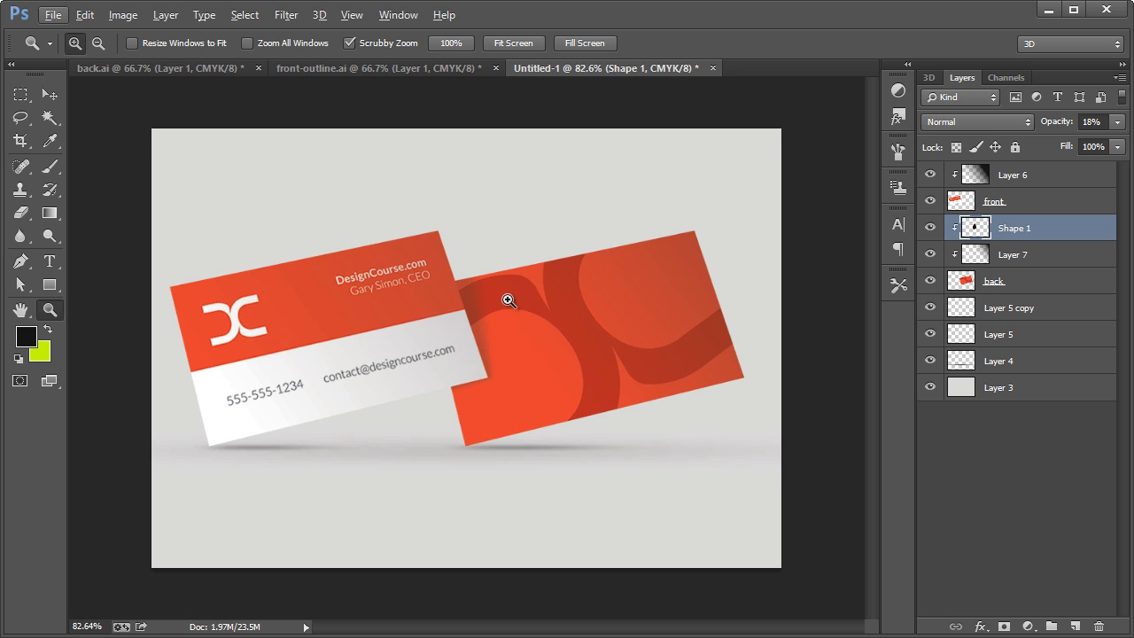